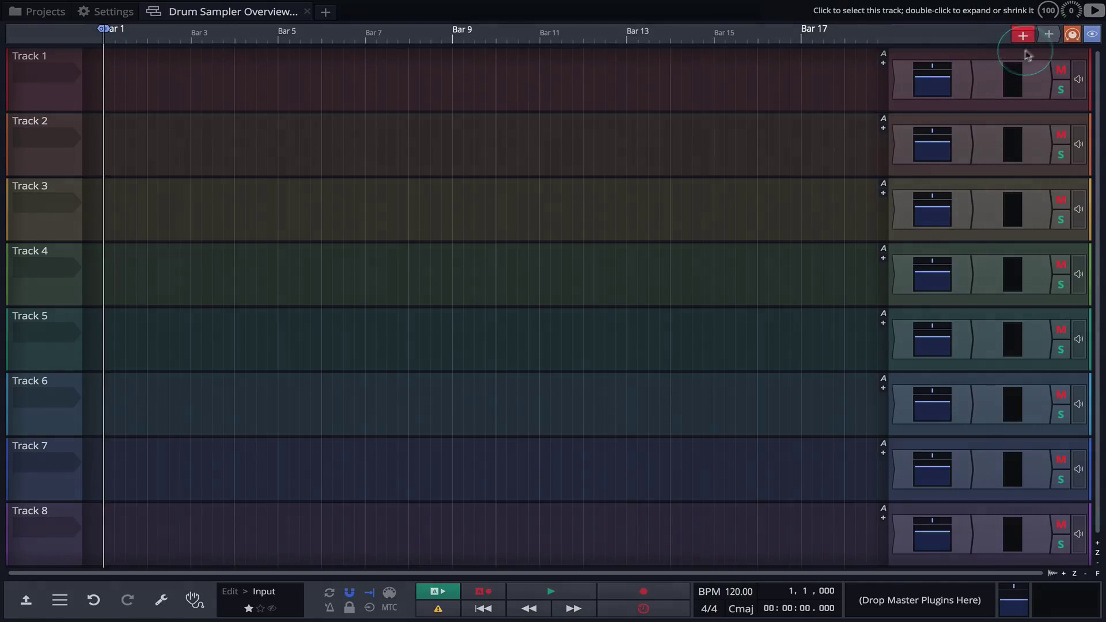
Step: Add a Drum Sampler from Waveform Plugins to Track 1, then check and close its playback options menu
left_click_drag(1049, 34, 913, 81)
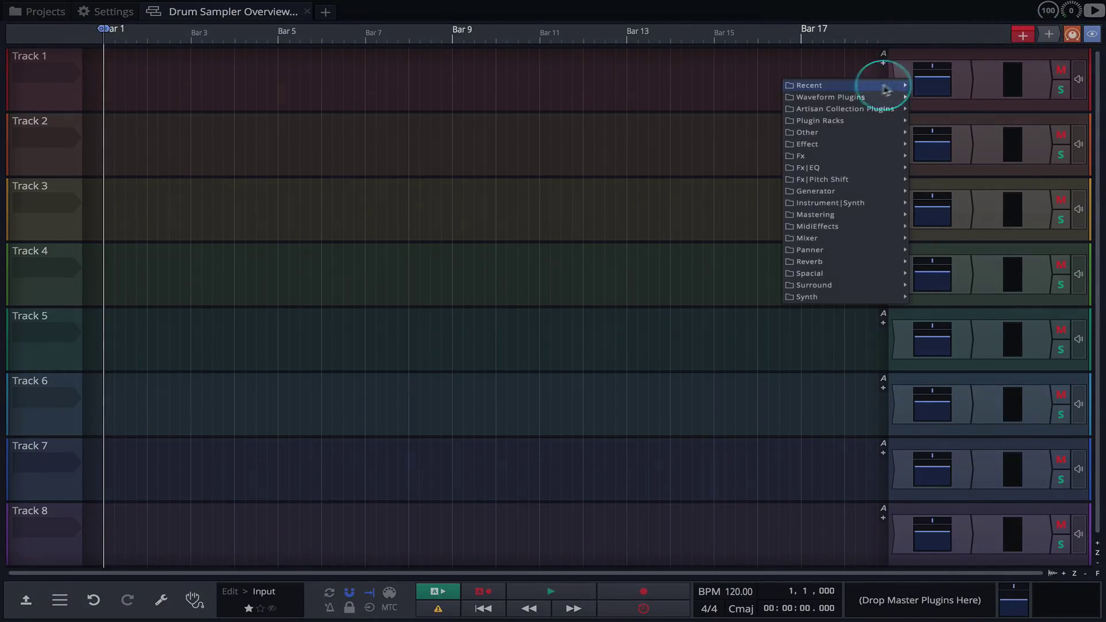
mouse_move(858, 98)
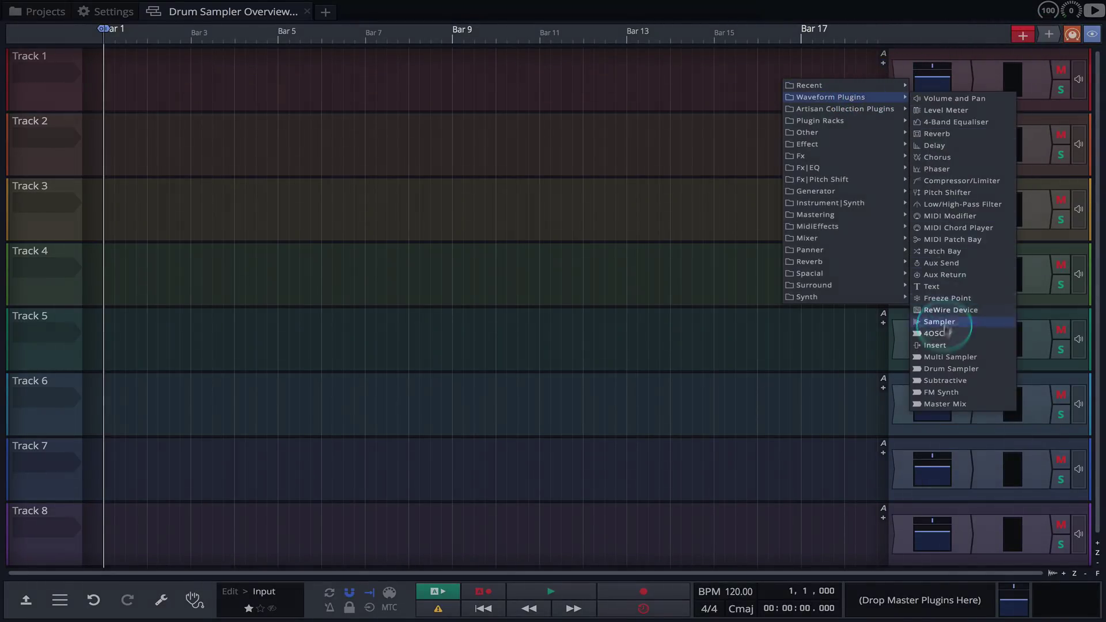
left_click(941, 369)
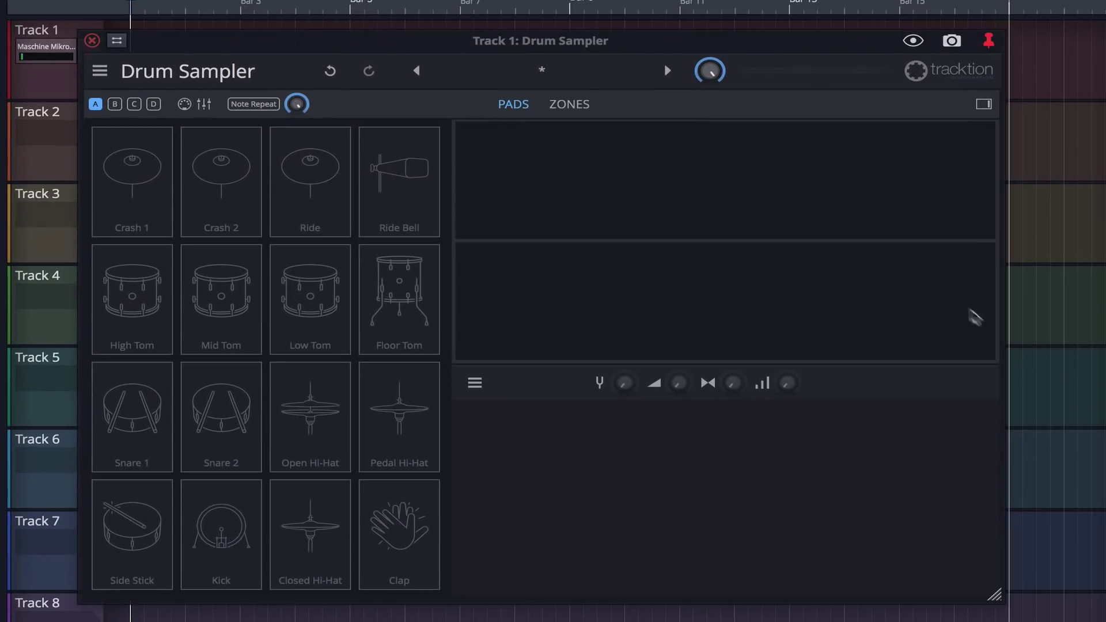
left_click(100, 71)
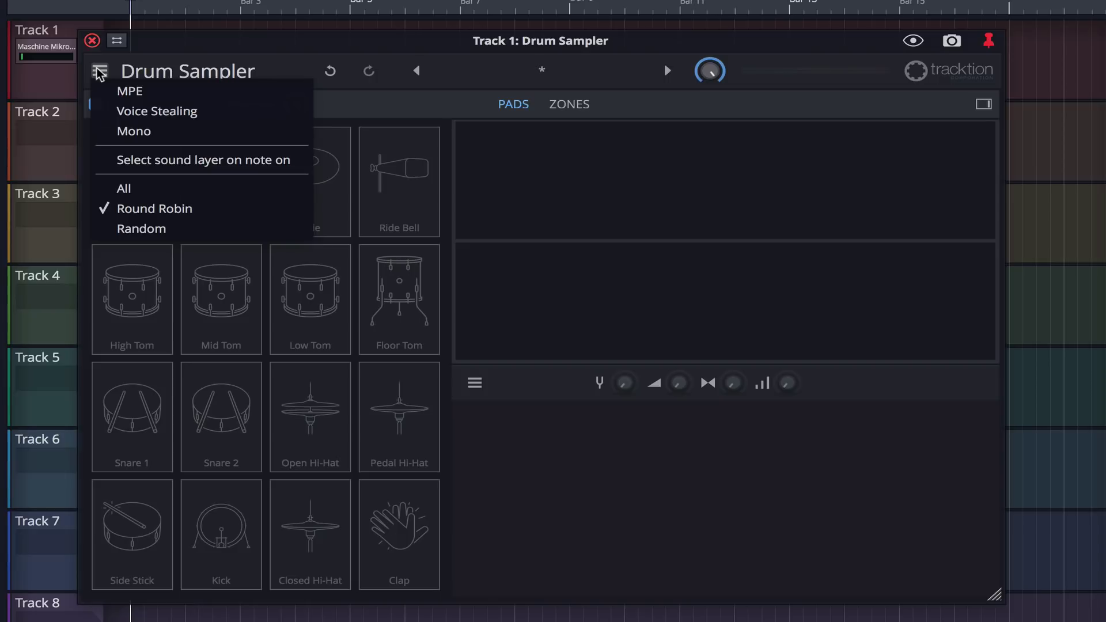
left_click(100, 72)
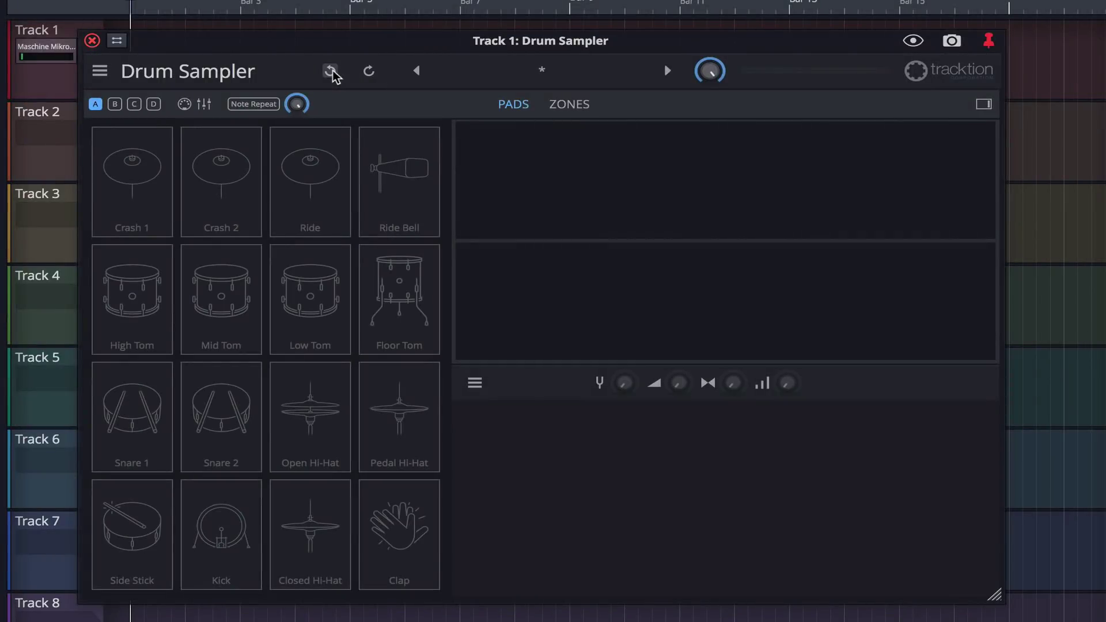
Step: Load the 808 kit preset and browse pad banks B, C and D before returning to A
left_click(553, 75)
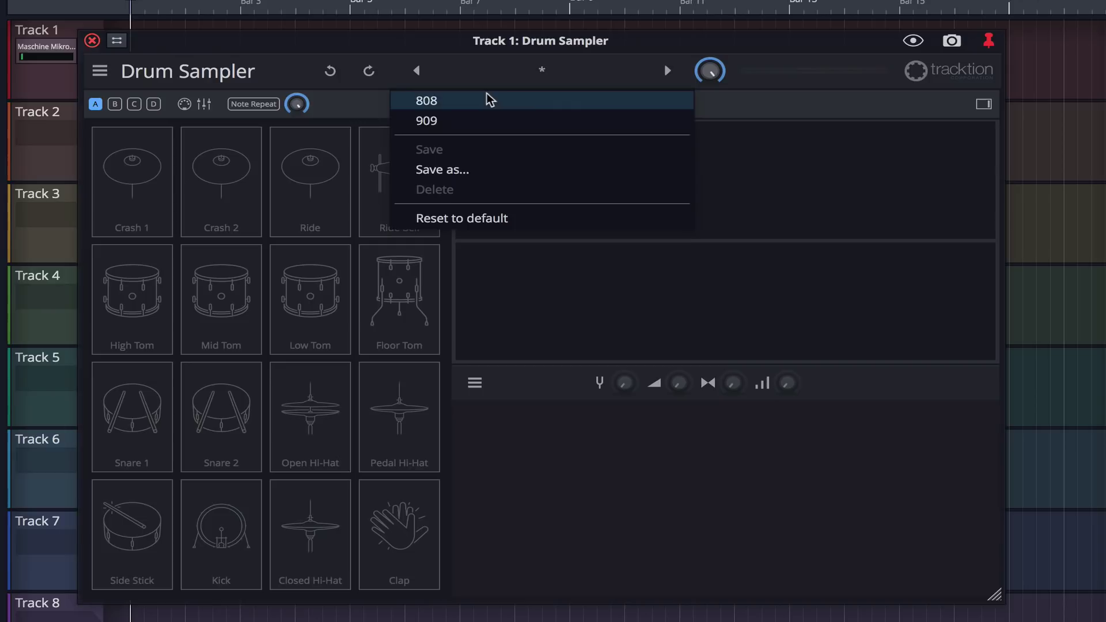
left_click(526, 102)
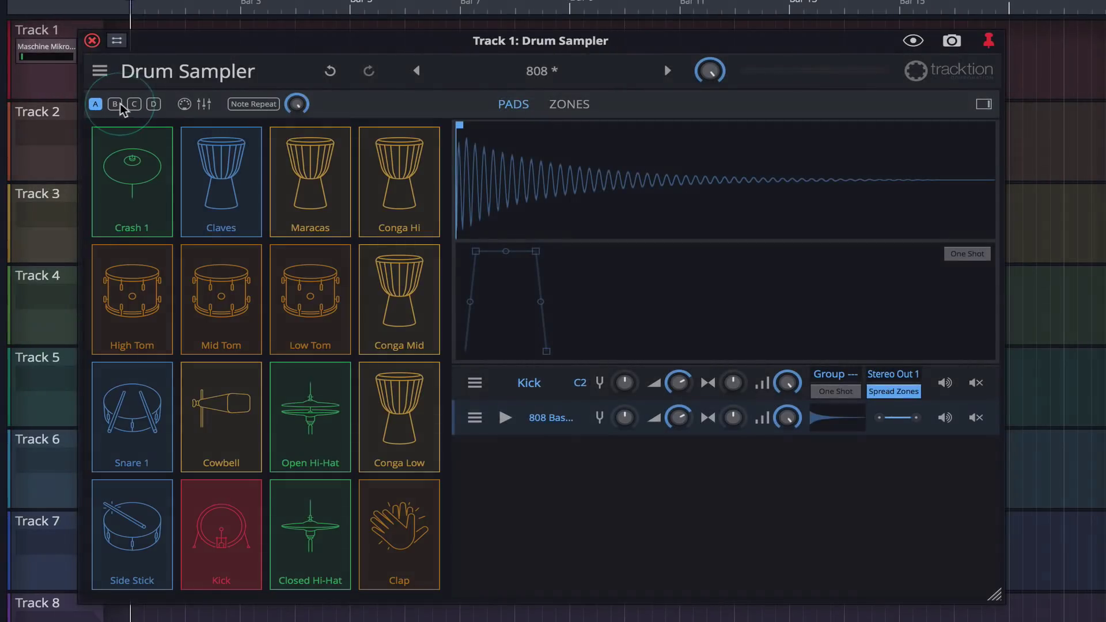
left_click(116, 105)
left_click(134, 104)
left_click(153, 105)
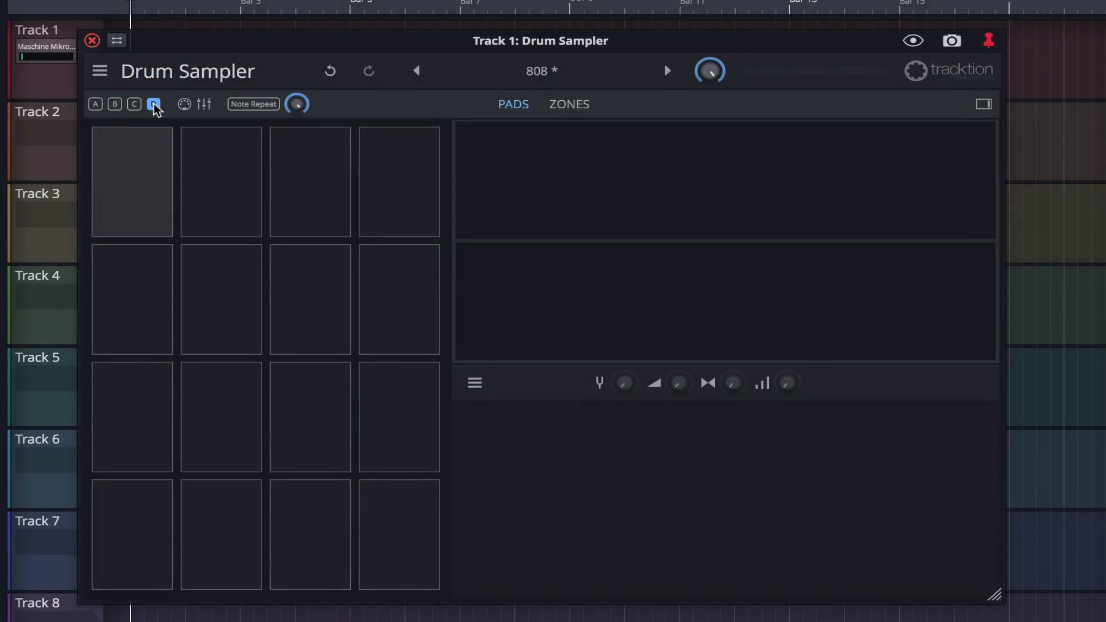
left_click(96, 105)
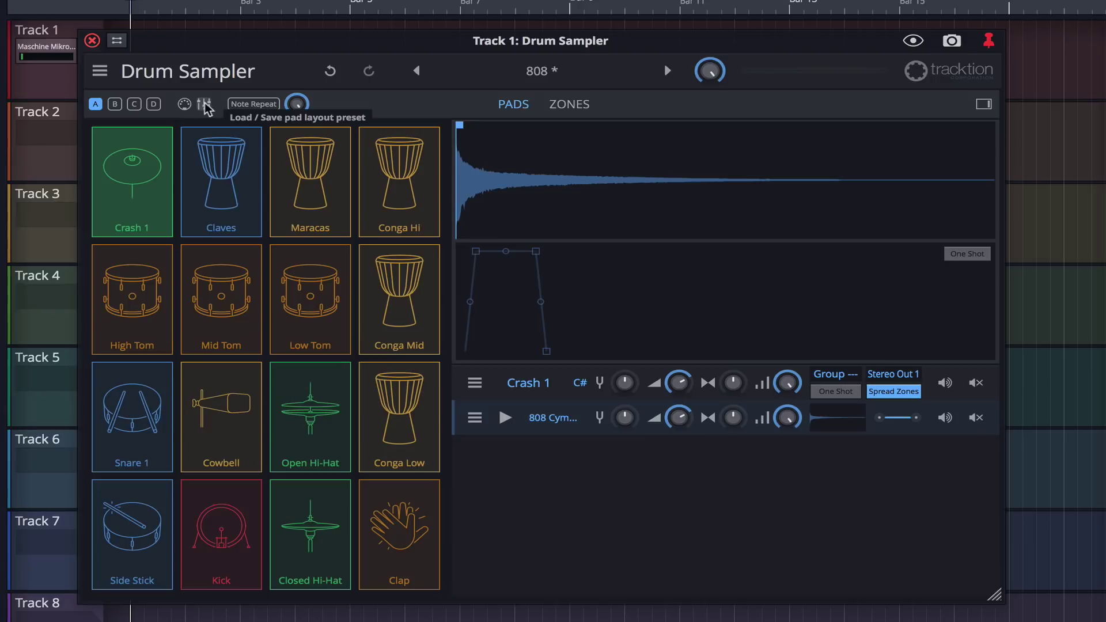
Step: Turn Note Repeat on and set its rate to 1/32t
left_click(251, 104)
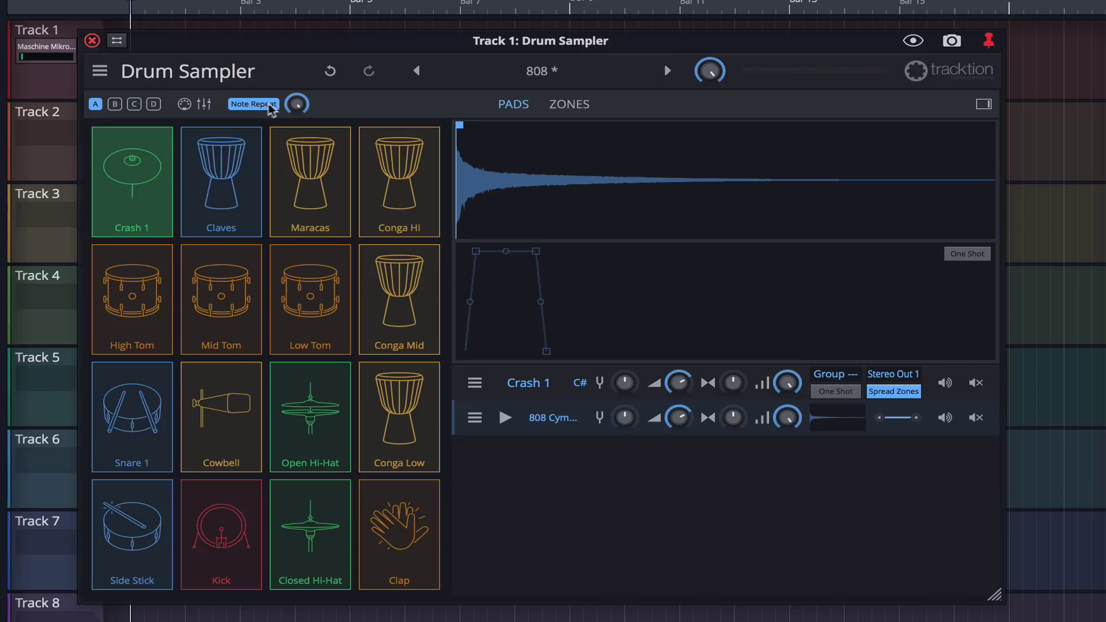
mouse_move(291, 118)
left_click_drag(292, 118, 309, 143)
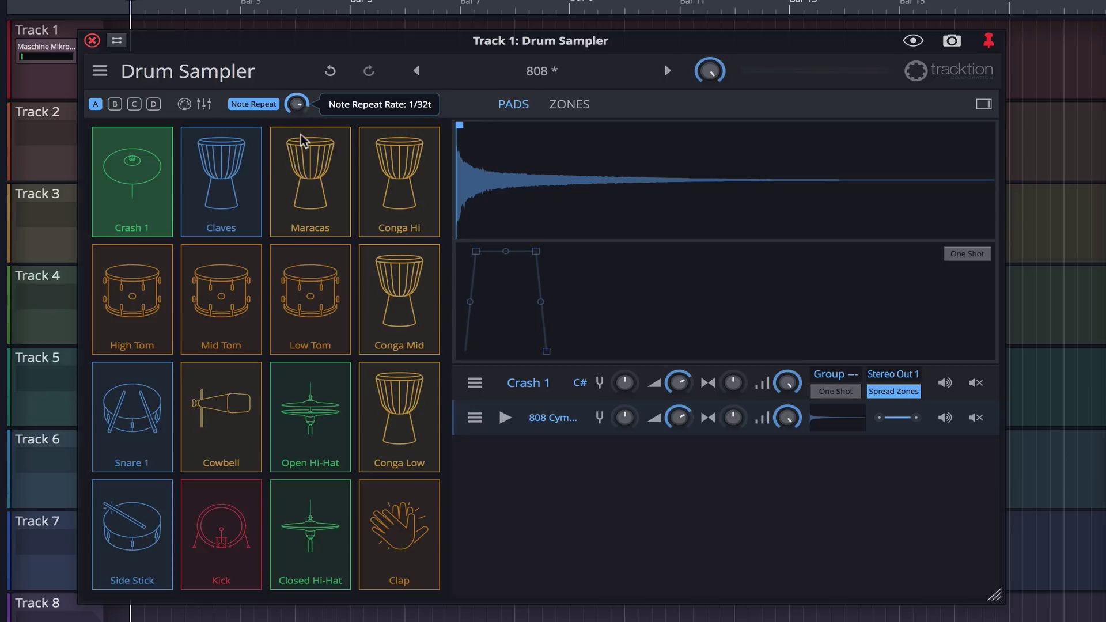
Step: Turn Note Repeat off, audition the Crash 1, Claves, Maracas and Conga Hi pads, and select Crash 1
left_click(256, 106)
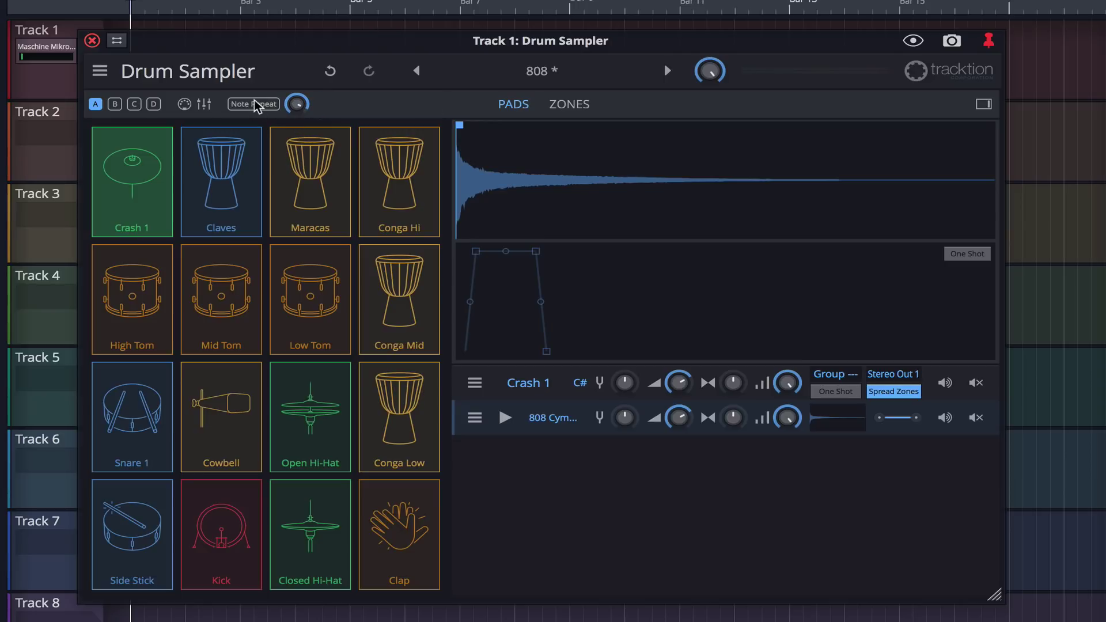
left_click(145, 165)
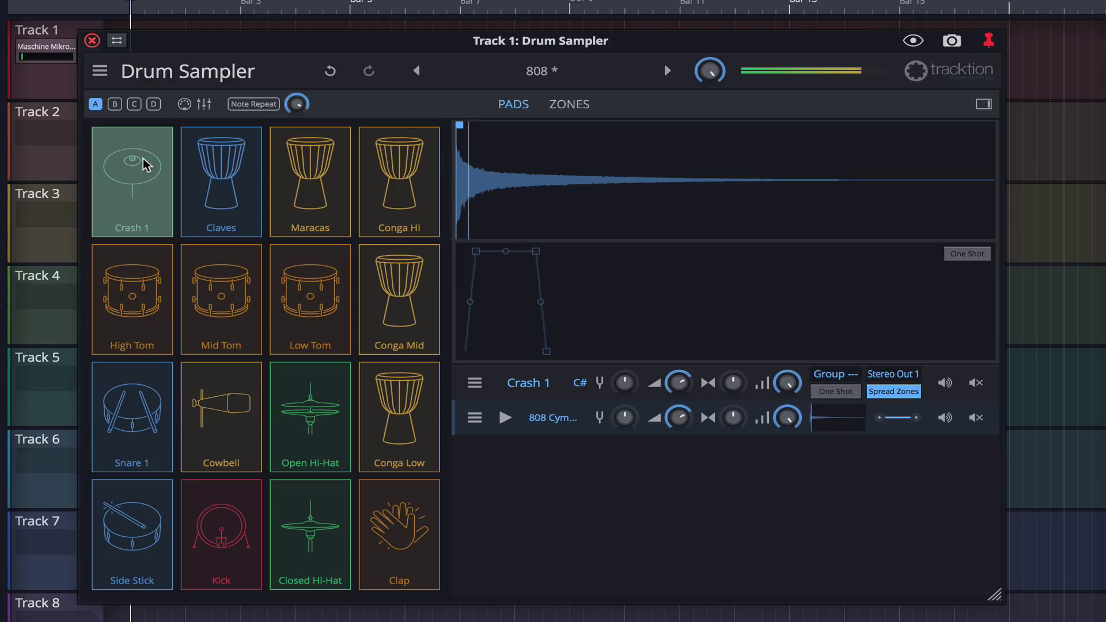
left_click(229, 165)
left_click(309, 167)
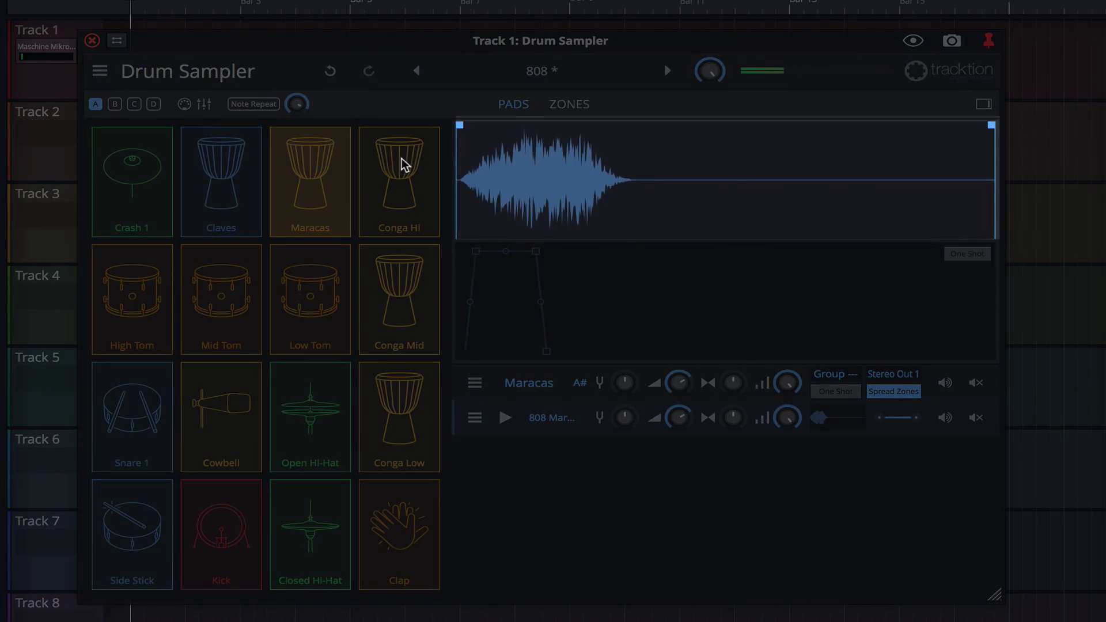
left_click(396, 166)
left_click(141, 167)
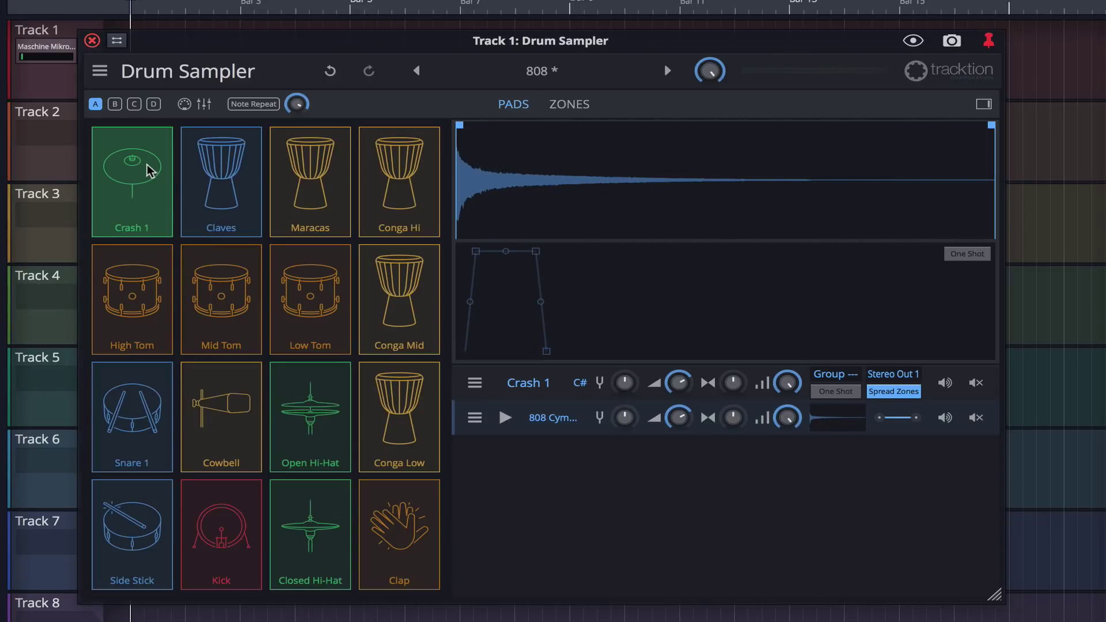
Step: Trim Crash 1's sample end and switch it to ADSR with a short attack and a long curved release
mouse_move(459, 128)
left_mouse_down()
mouse_move(518, 135)
mouse_move(459, 129)
left_mouse_up()
left_click_drag(990, 128, 856, 141)
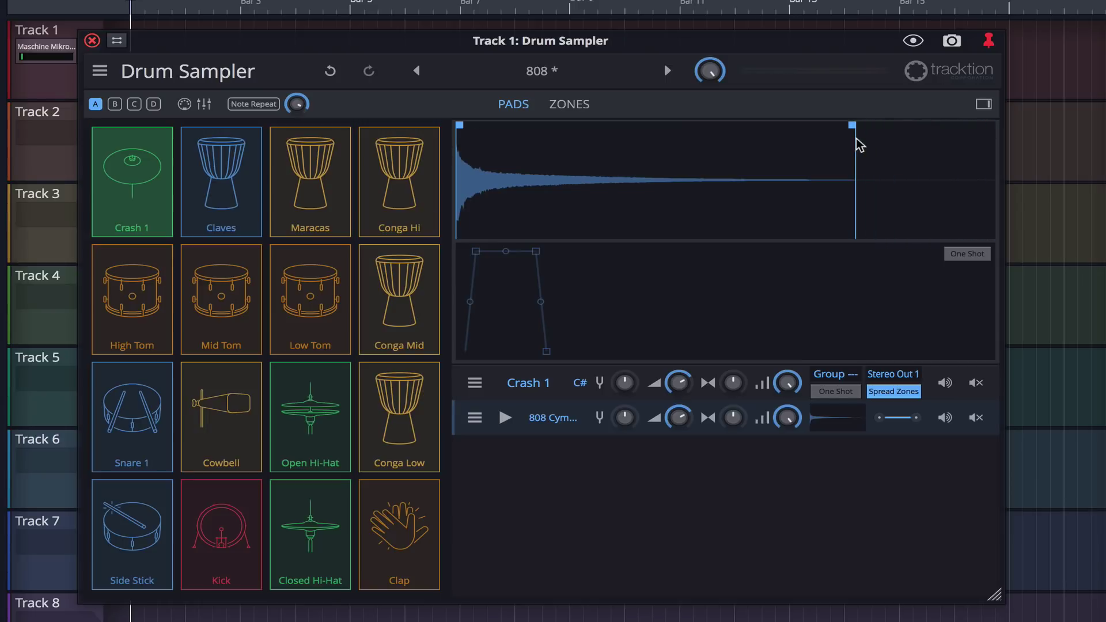
left_click(974, 256)
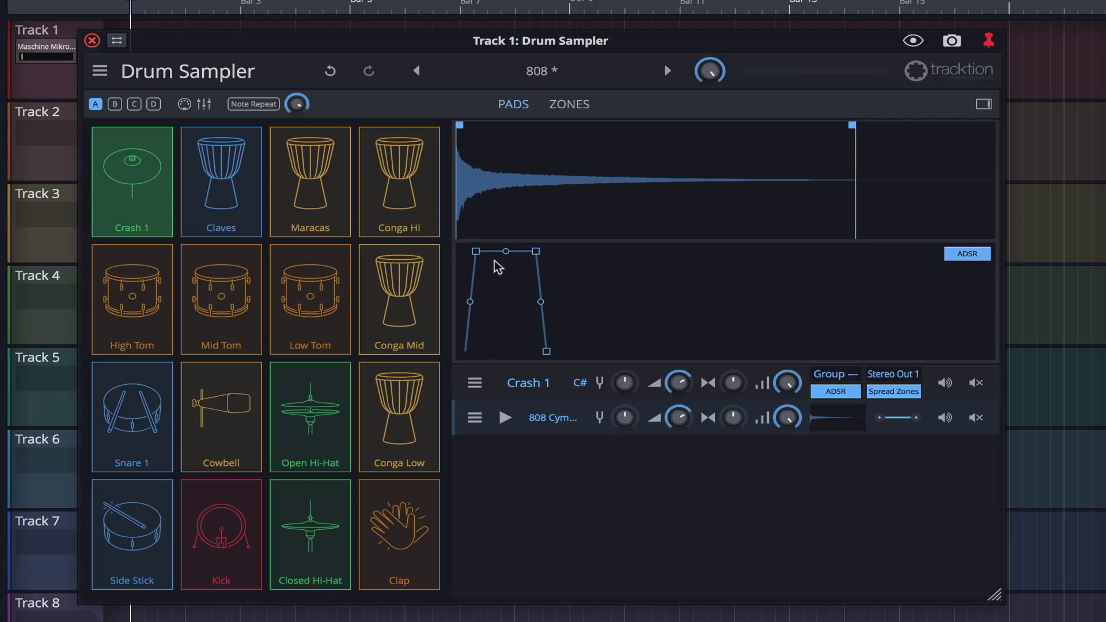
left_click_drag(475, 251, 467, 251)
left_click_drag(536, 353, 691, 352)
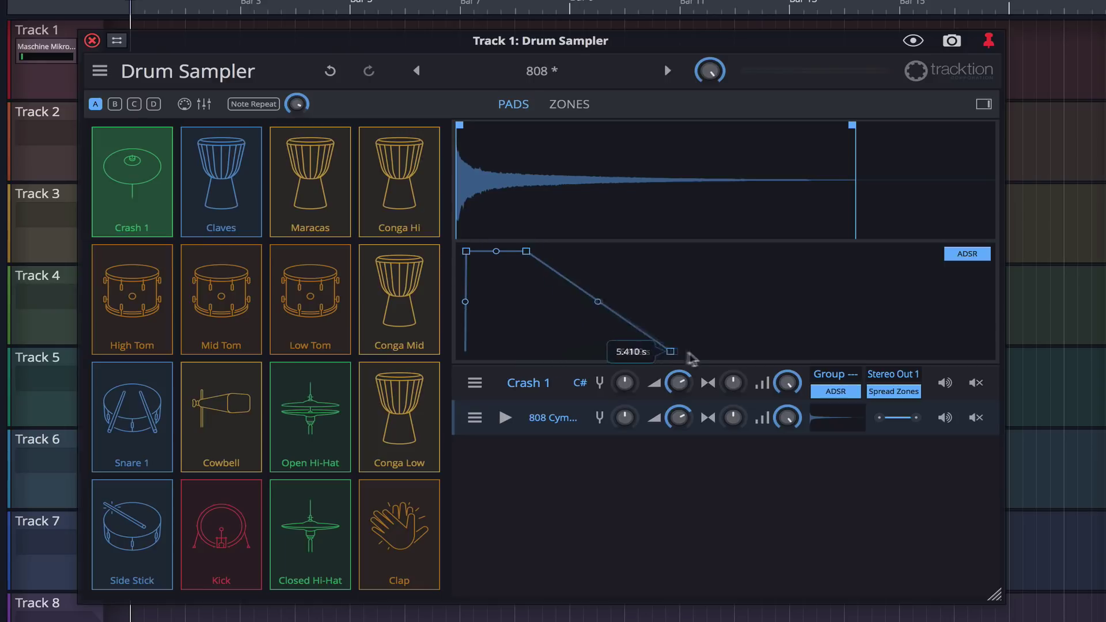
left_click_drag(610, 309, 582, 340)
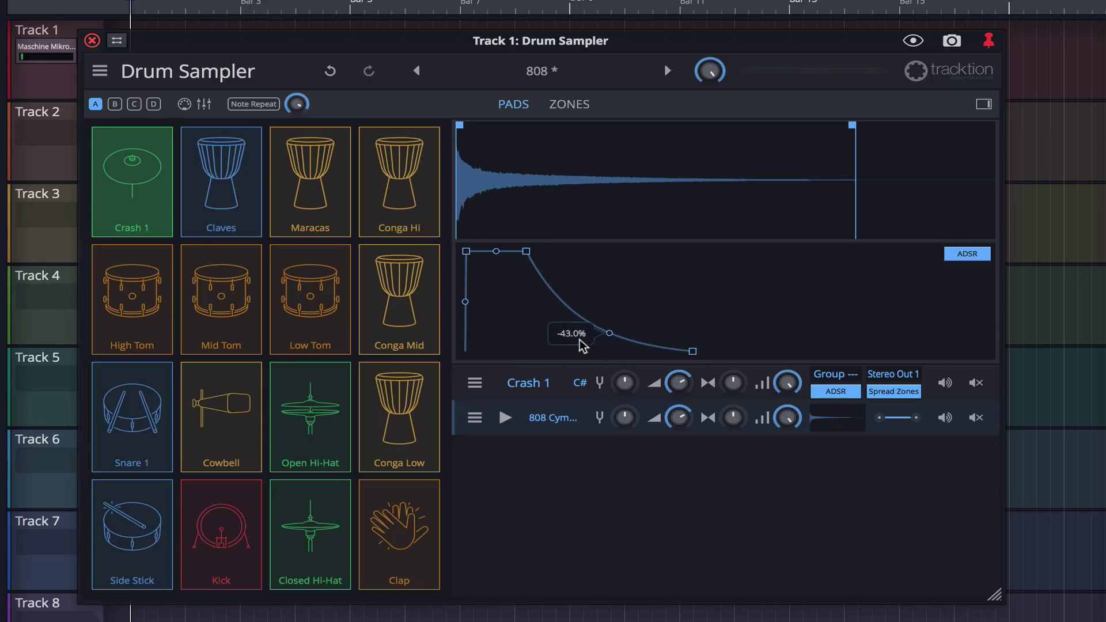
Step: Give the Crash 1 pad a cowbell icon and a red colour
left_click(469, 385)
mouse_move(497, 402)
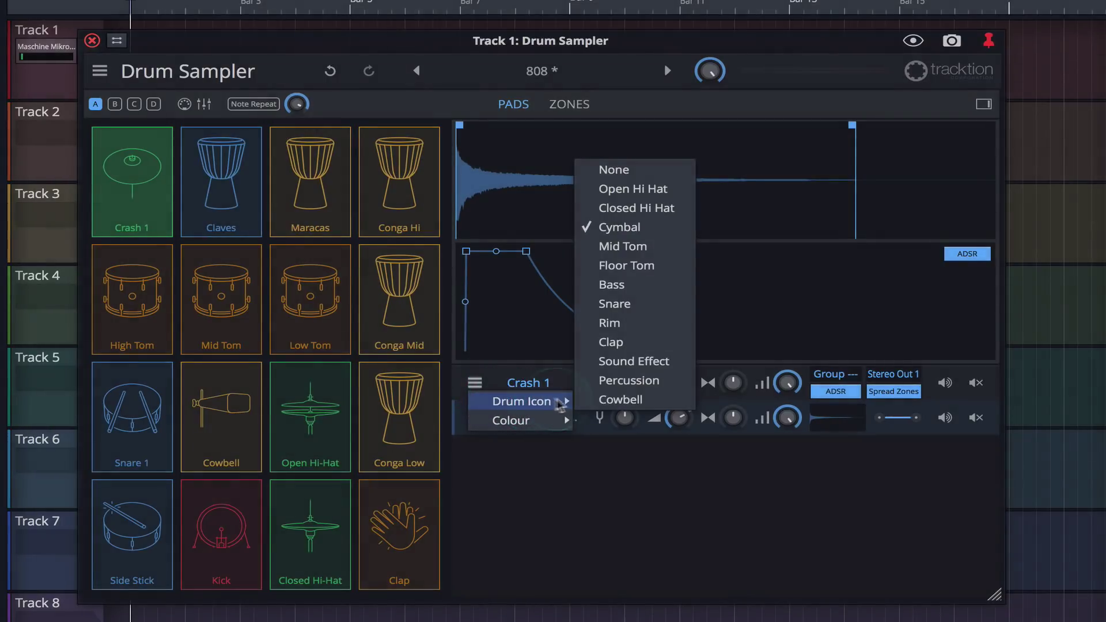
left_click(602, 400)
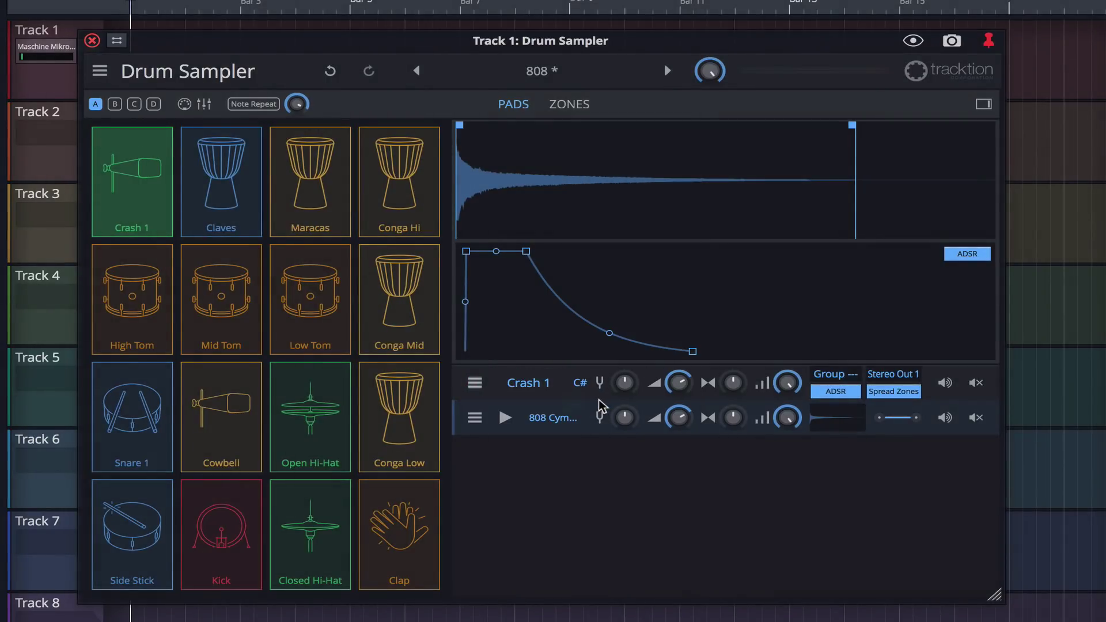
left_click(474, 383)
mouse_move(513, 420)
left_click(609, 400)
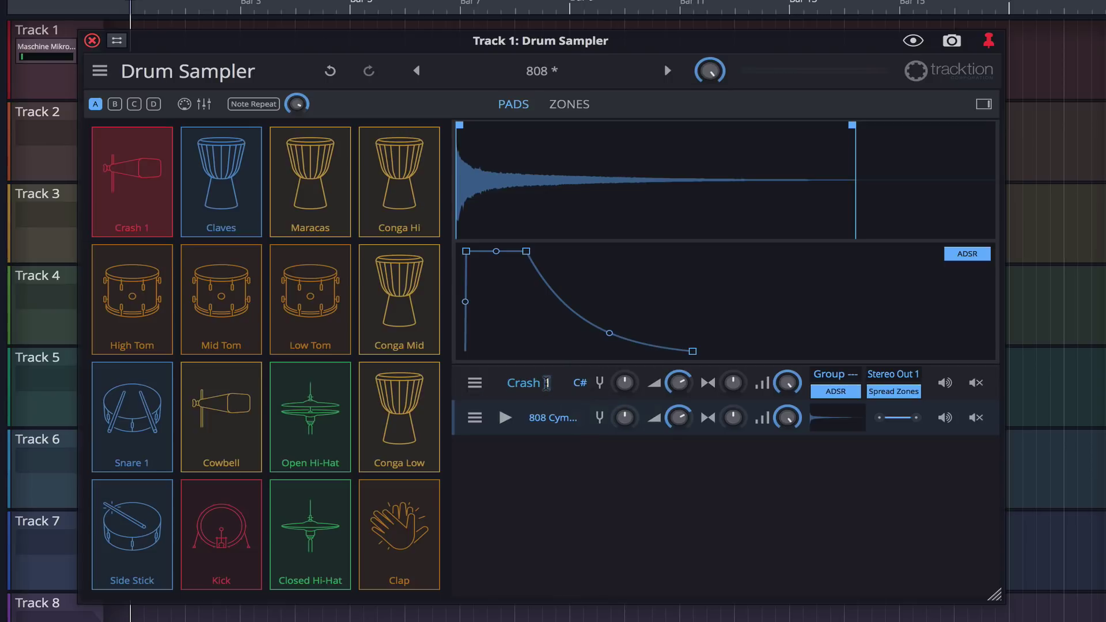
Step: Rename the Crash 1 pad to 'Cowbell'
double_click(546, 383)
type("Cowbell")
key("Return")
mouse_move(788, 392)
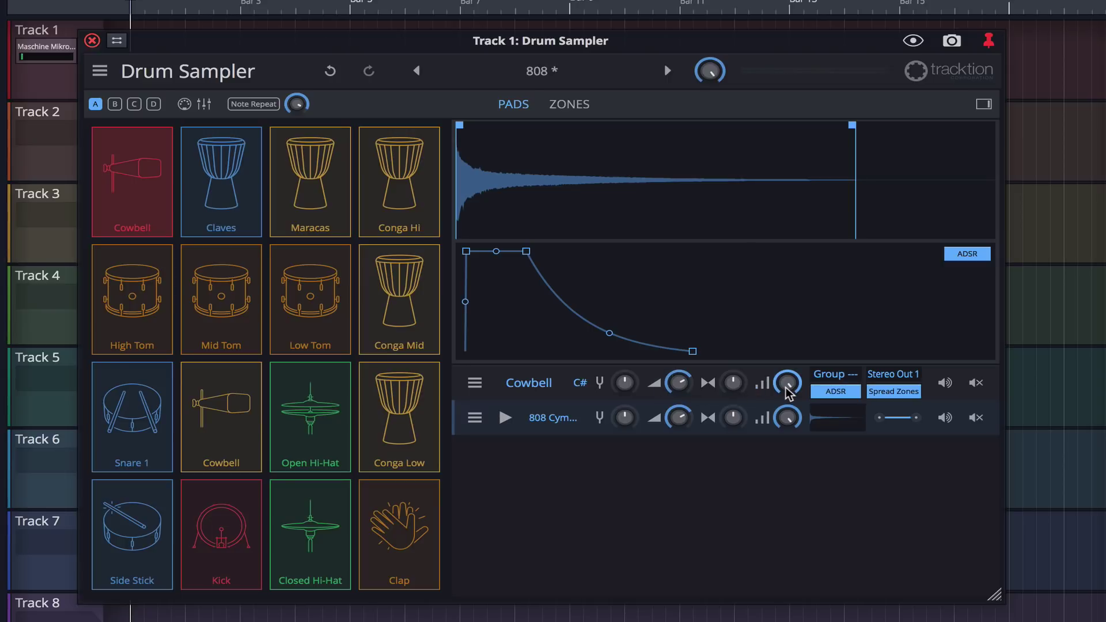
Step: Leave the Cowbell pad with no group and on Stereo Out 1, and unmute its sound
left_click(839, 376)
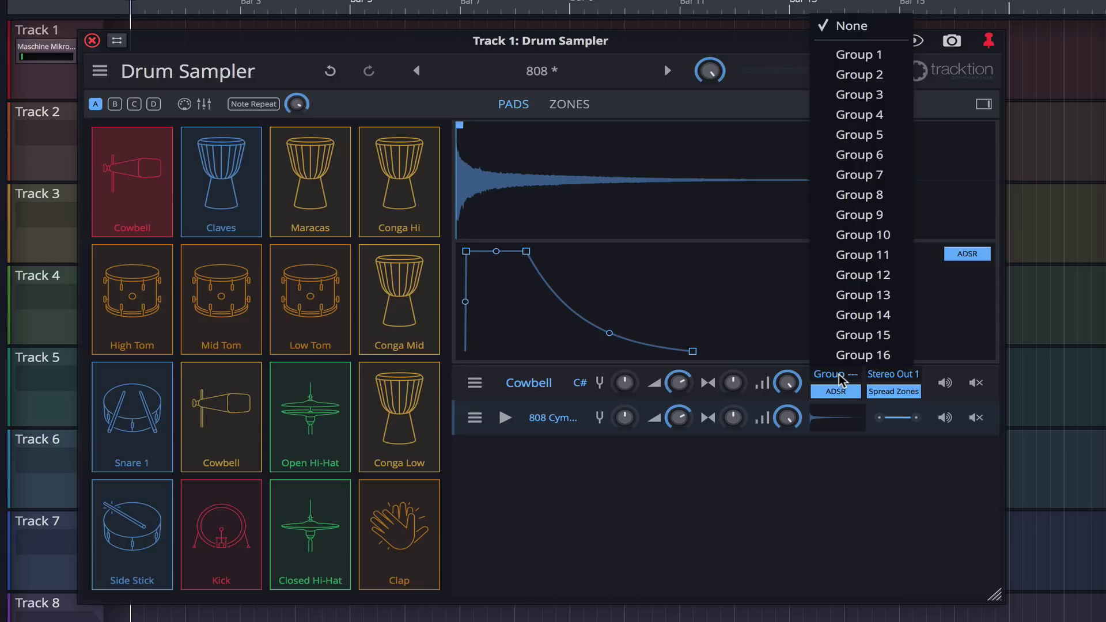
left_click(840, 380)
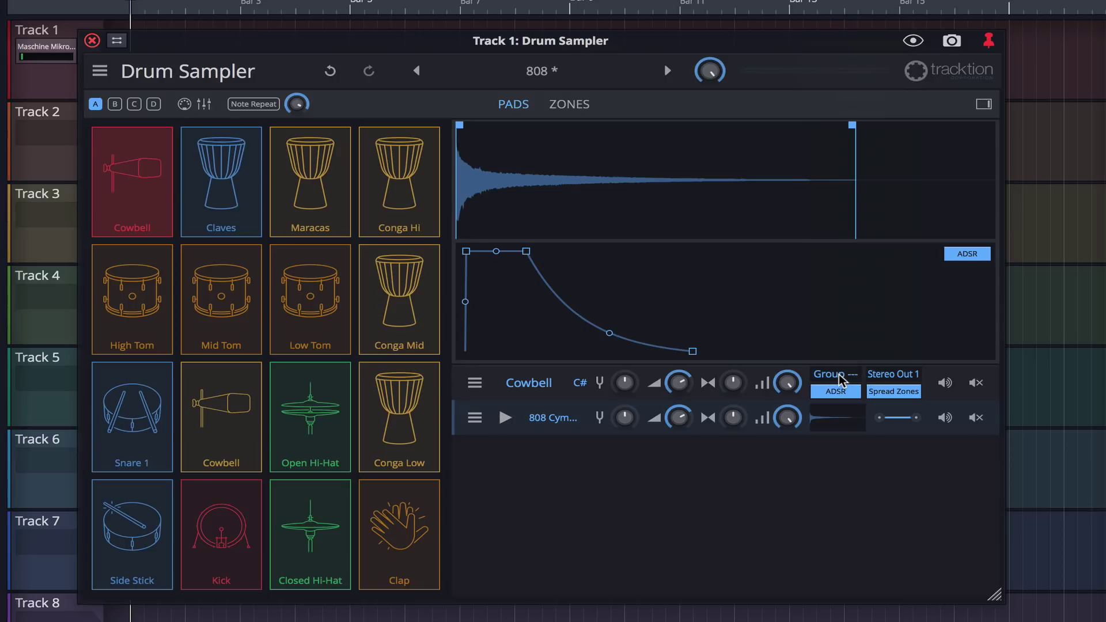
left_click(912, 381)
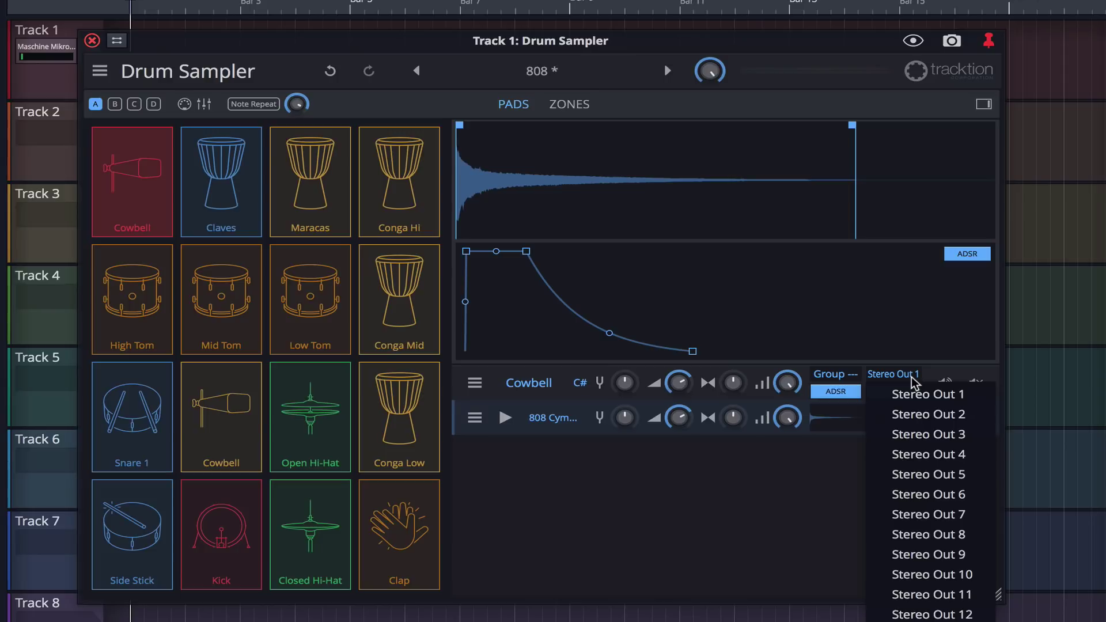
left_click(912, 381)
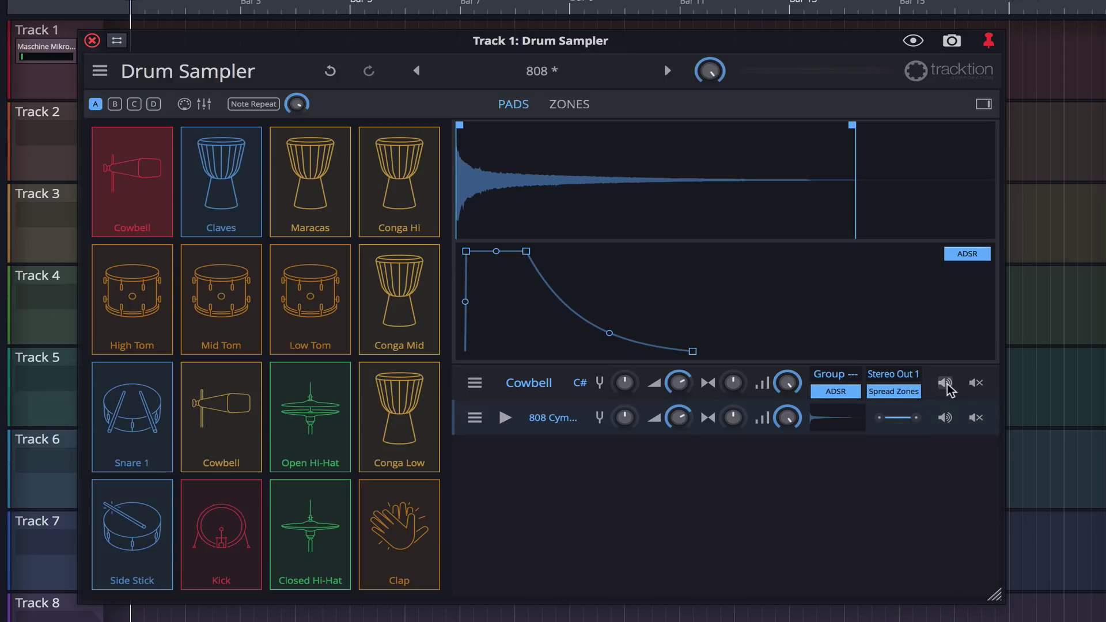
left_click(974, 384)
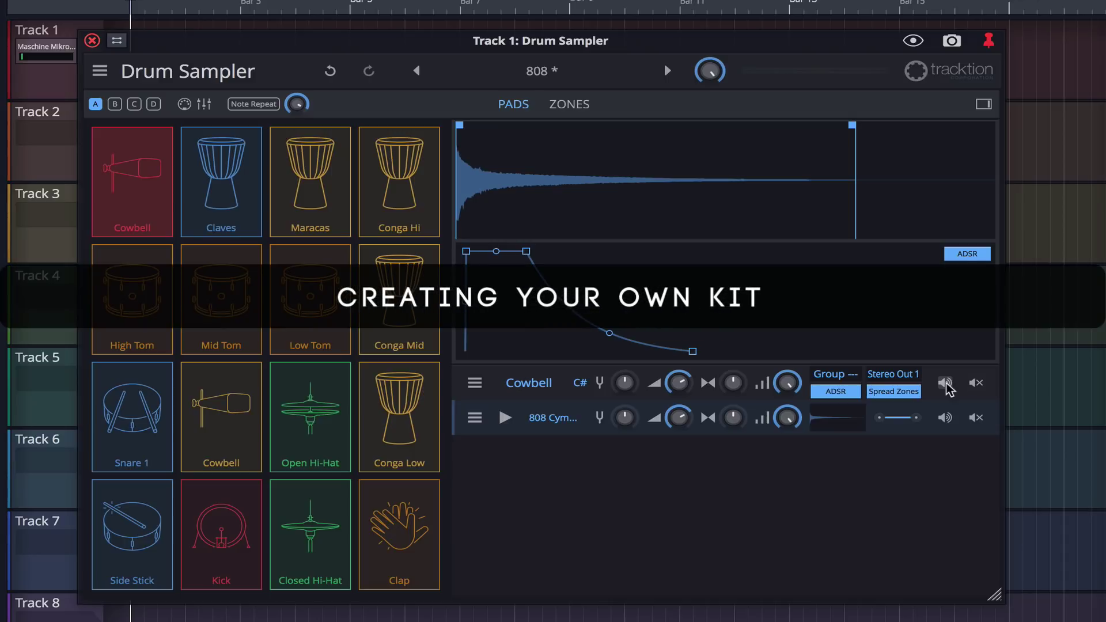
Step: Reset the Drum Sampler to its empty default kit and preview two bass drum samples
left_click(538, 72)
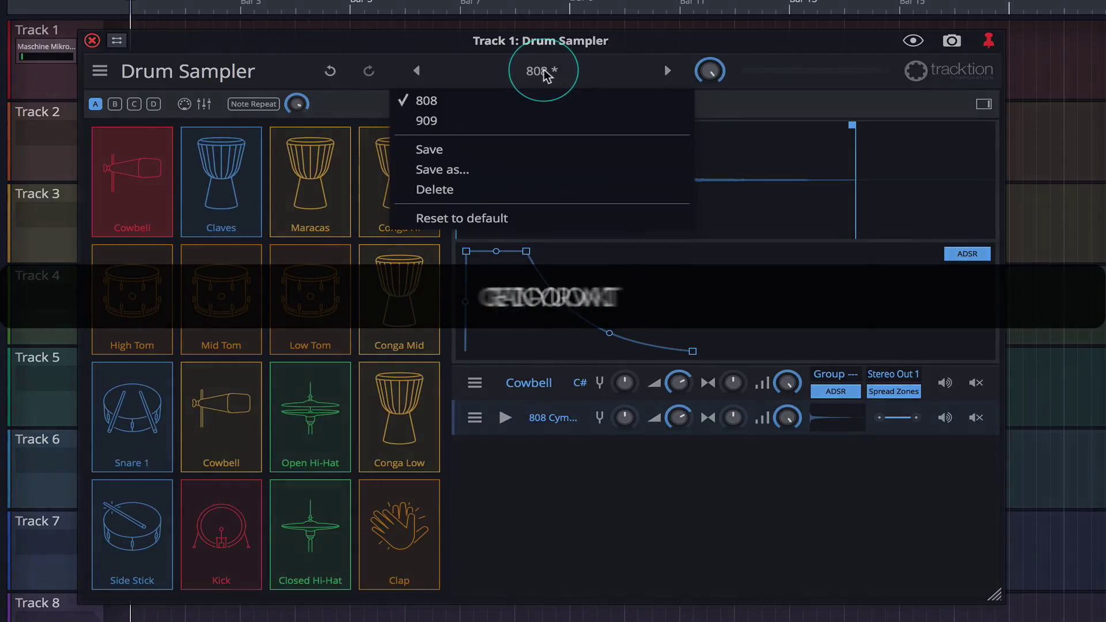
left_click(522, 219)
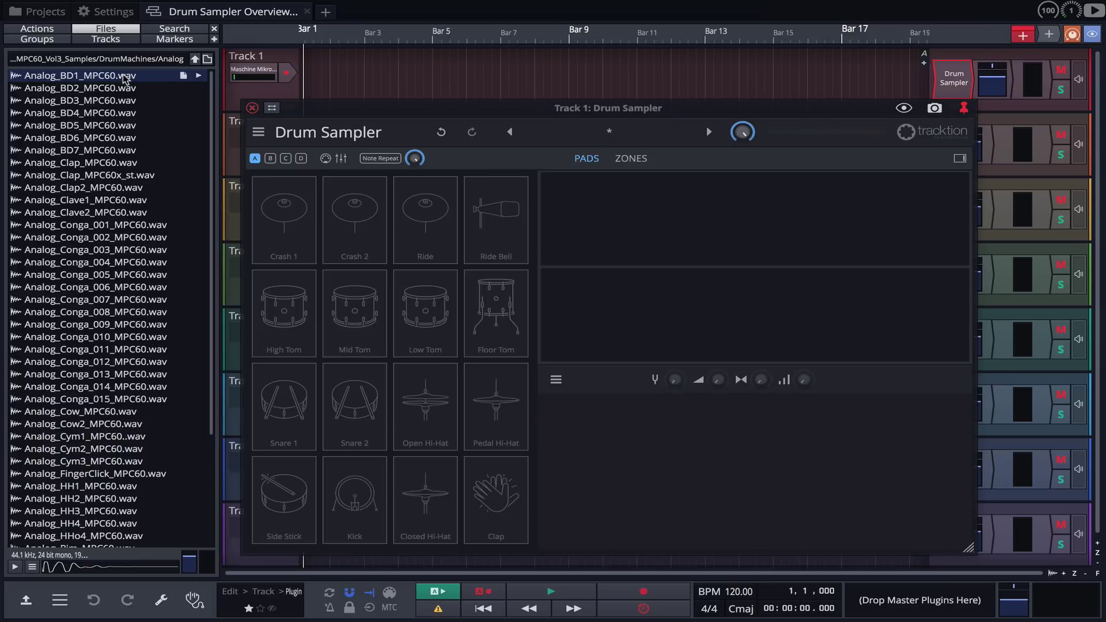
left_click(121, 102)
left_click(117, 125)
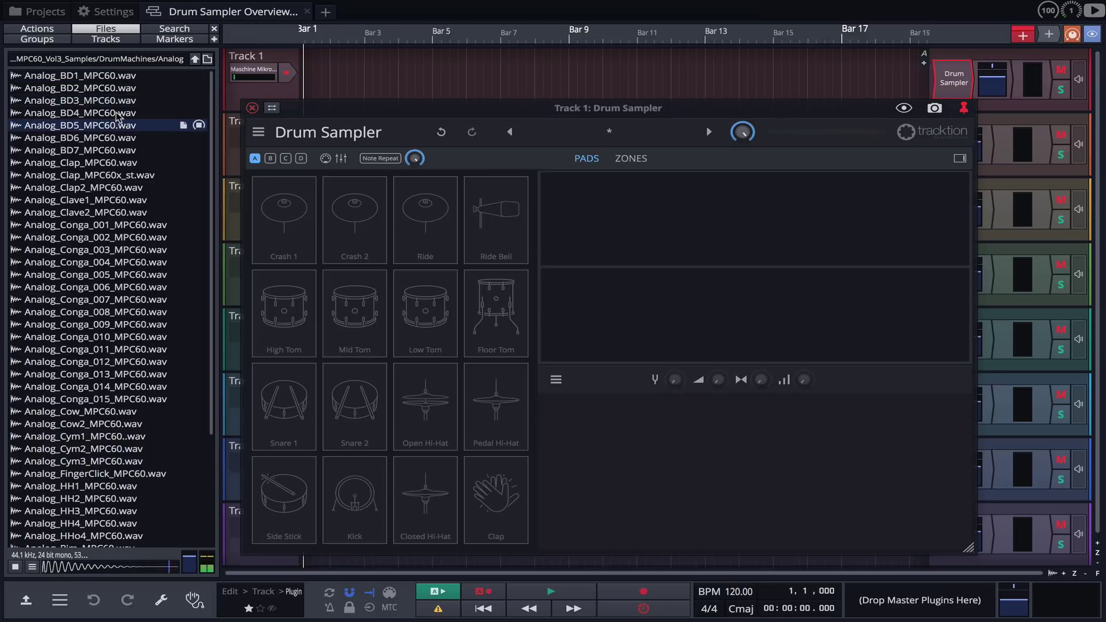
Step: Preview Analog MPC60 cymbal and hi-hat samples, then kicks BD3, BD2 and BD4
left_click(87, 435)
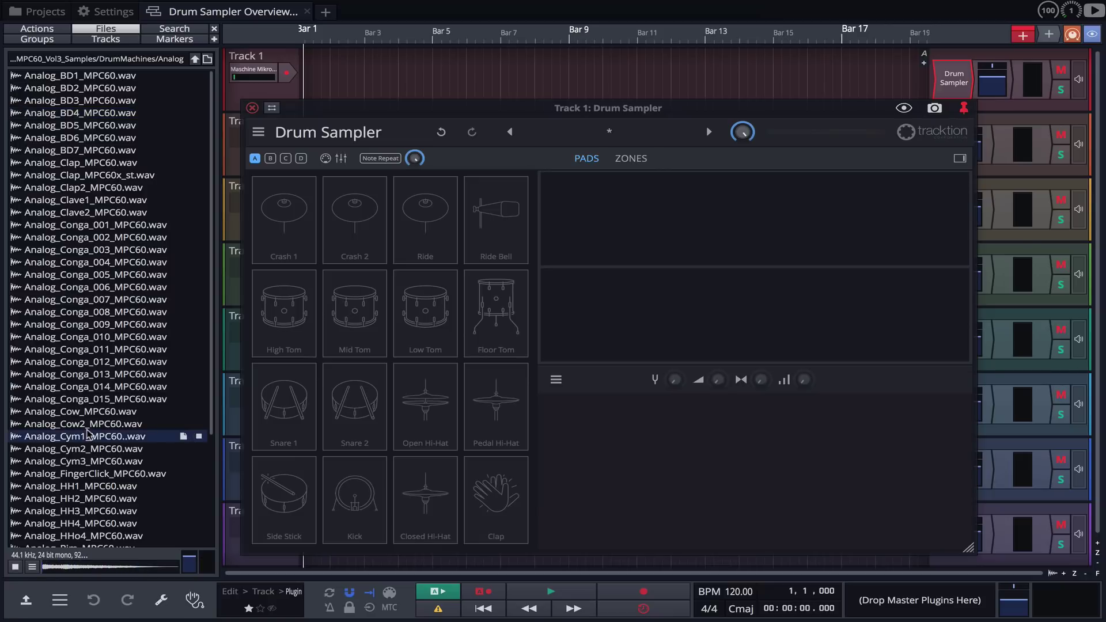
left_click(100, 510)
left_click(98, 488)
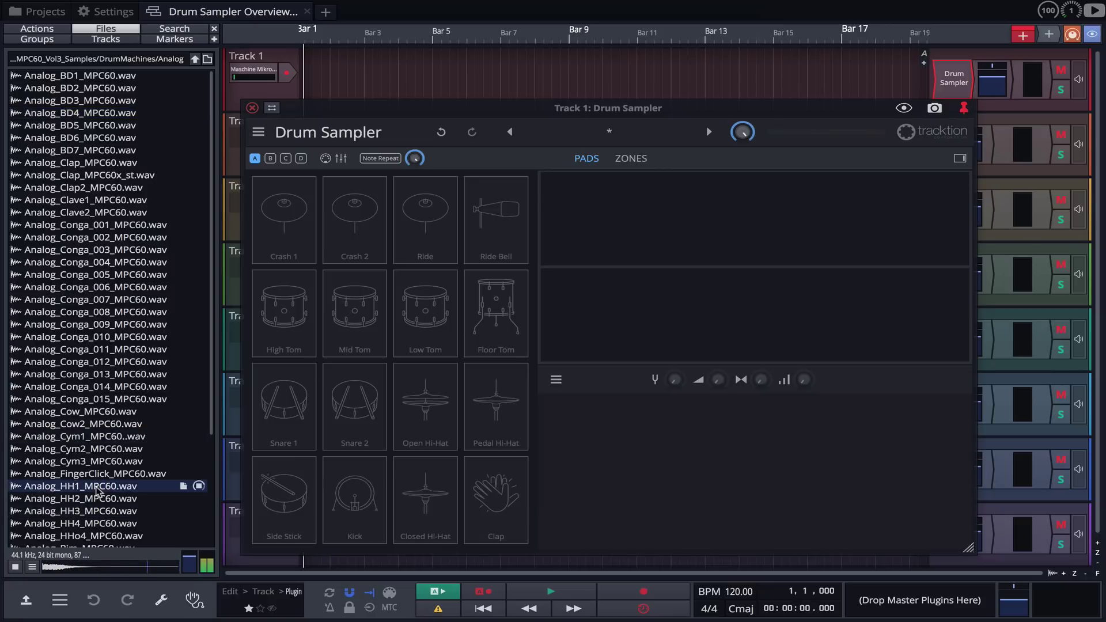
left_click(98, 102)
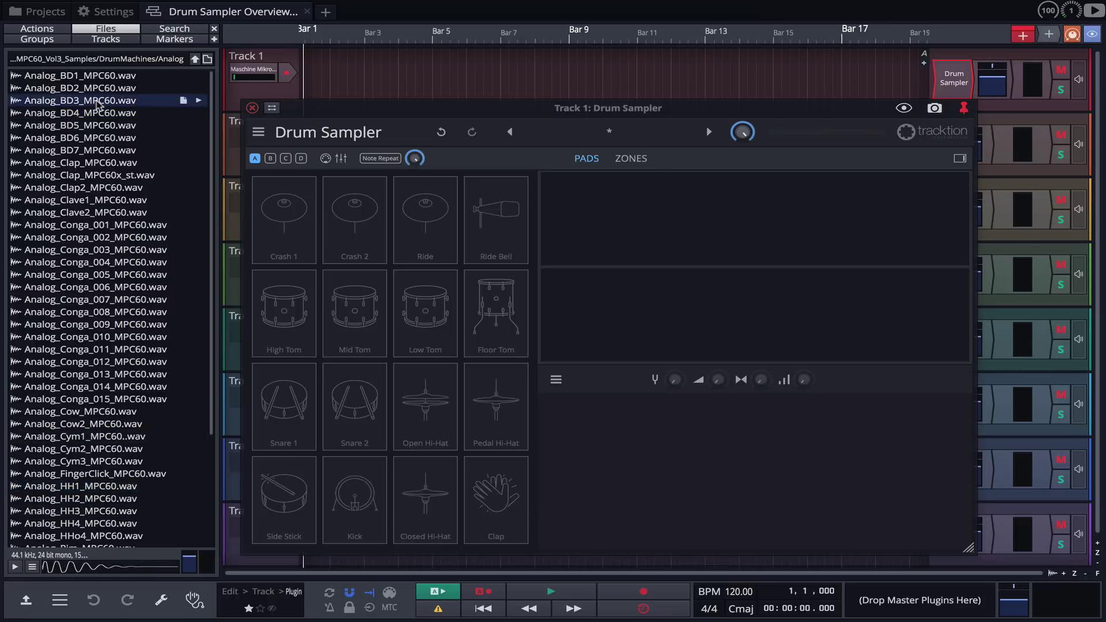
left_click(99, 89)
left_click(97, 114)
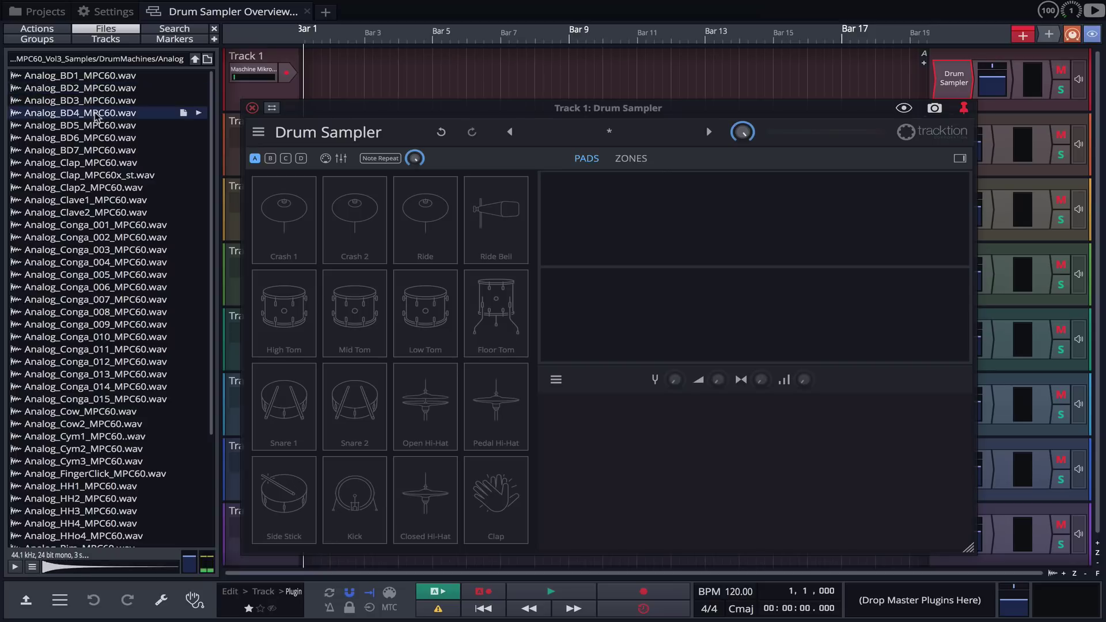
Step: Load Analog_BD4_MPC60.wav onto the Kick pad and colour the Kick pad red
left_click_drag(84, 114, 346, 476)
scroll(64, 446, "down", 1)
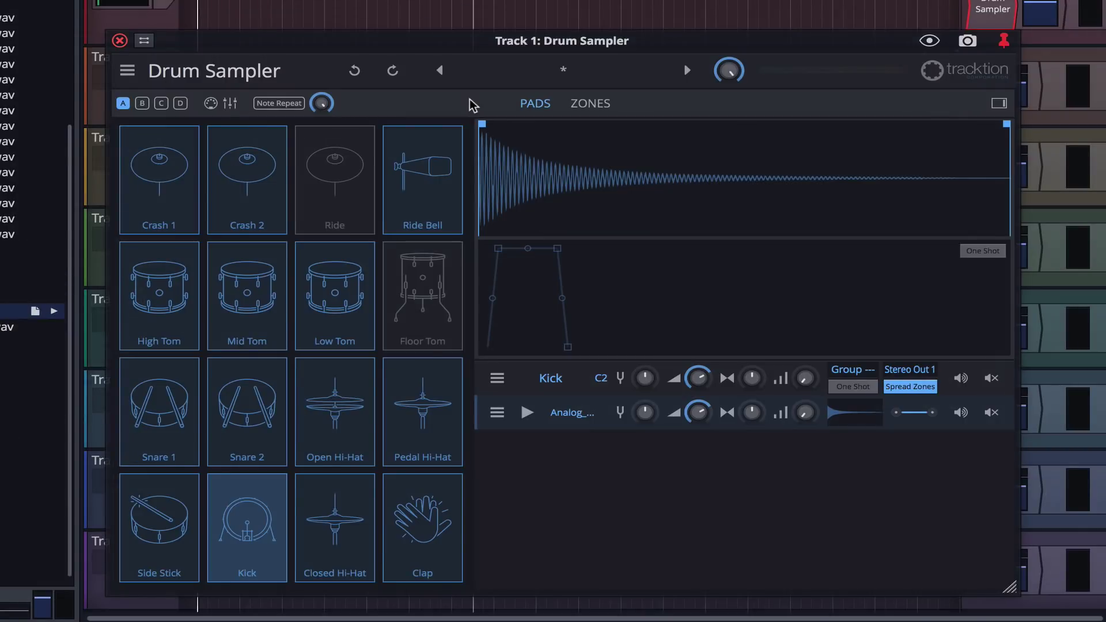
left_click(496, 378)
mouse_move(520, 414)
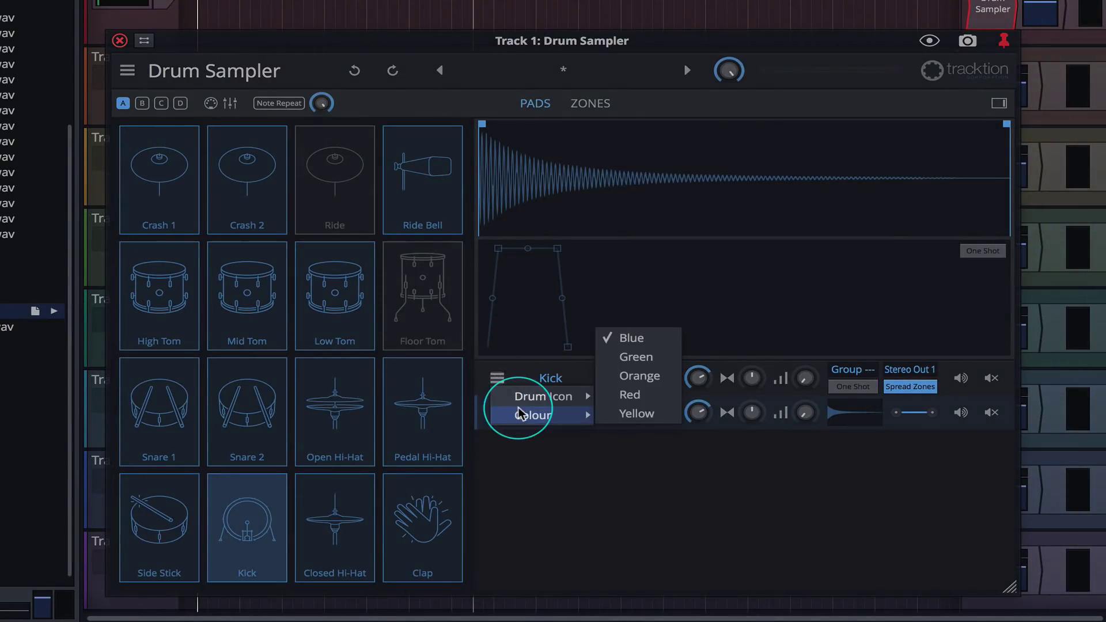
left_click(644, 395)
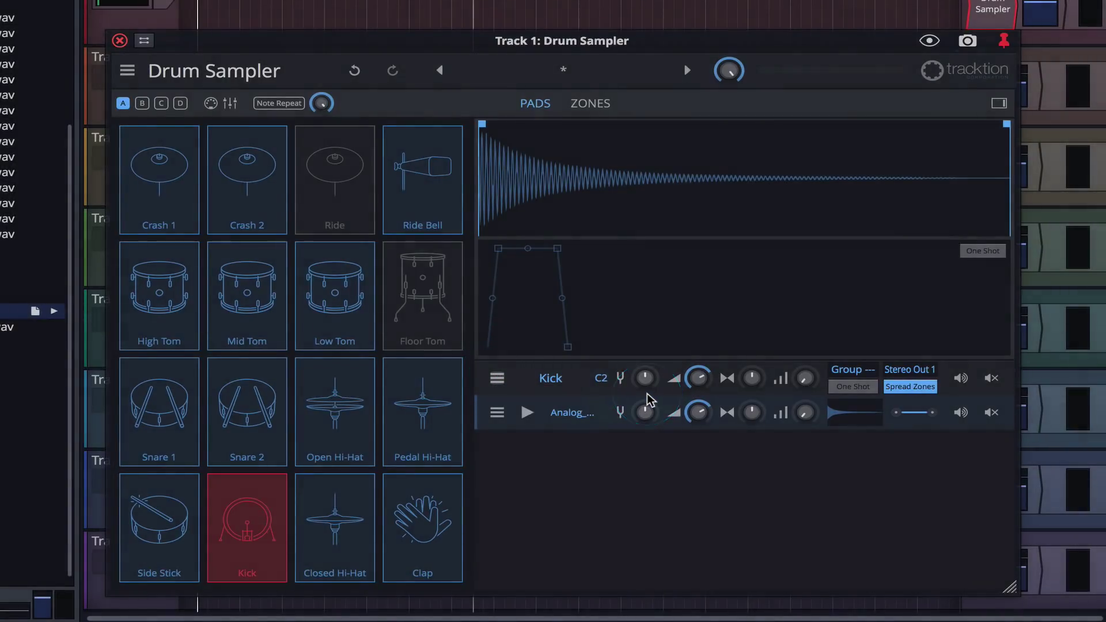
left_click(497, 380)
mouse_move(516, 397)
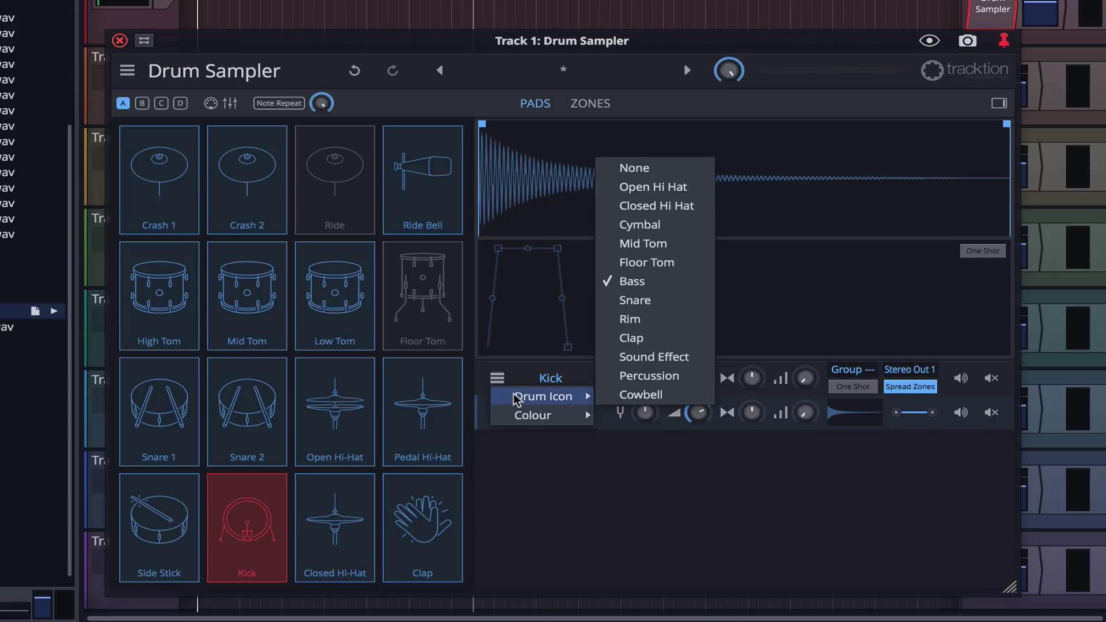
left_click(482, 382)
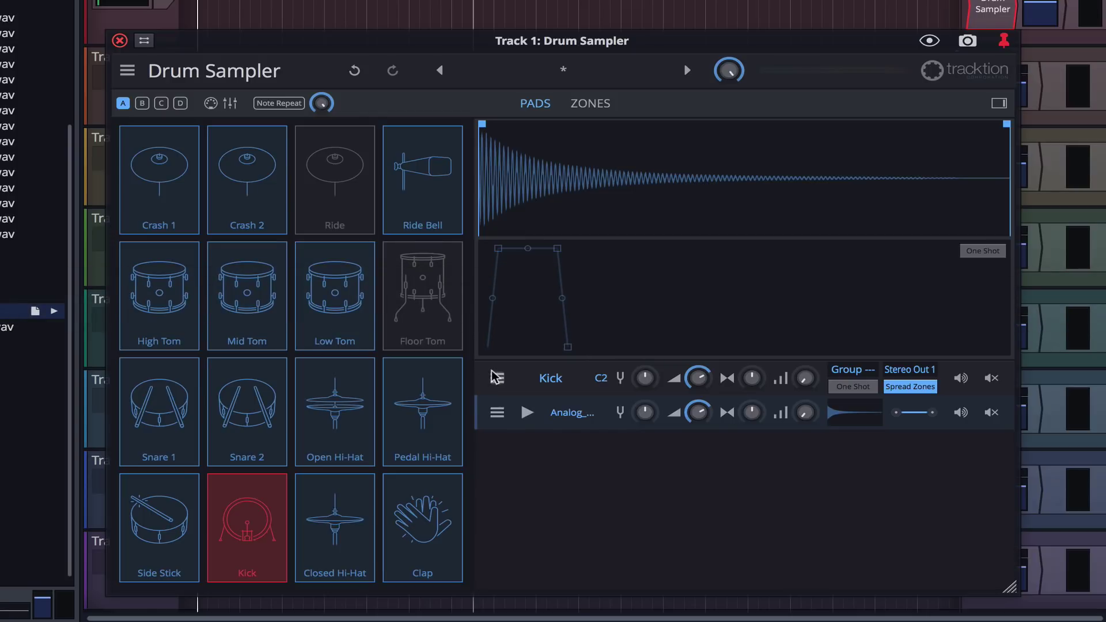
Step: MIDI-learn the Open Hi-Hat pad to trigger from note G2, then turn MIDI learn off
left_click_drag(496, 377, 351, 416)
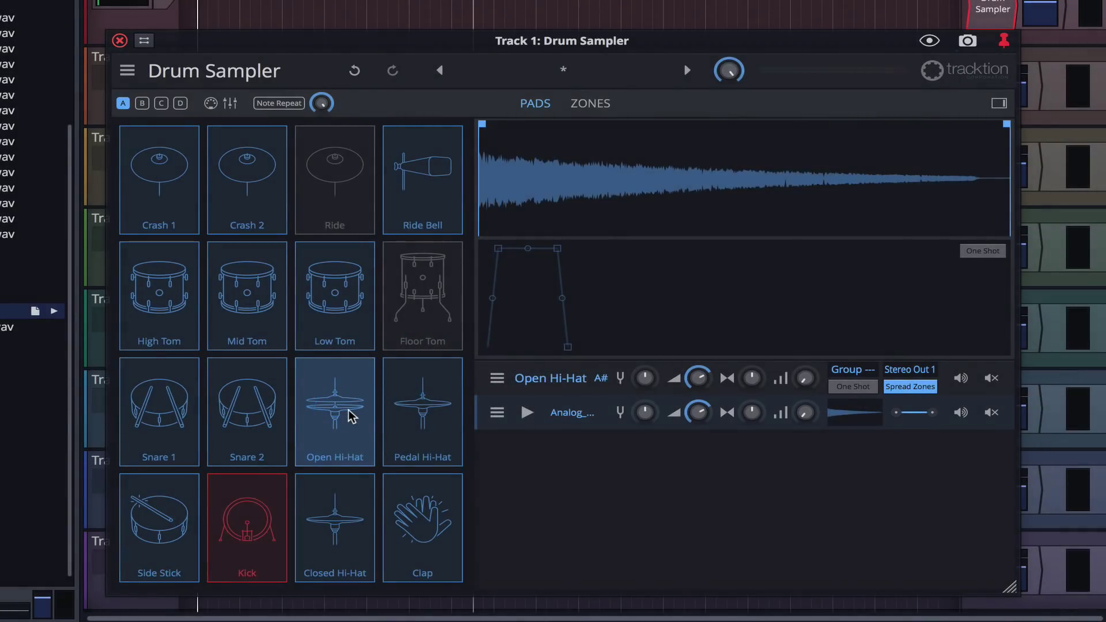
left_click(211, 104)
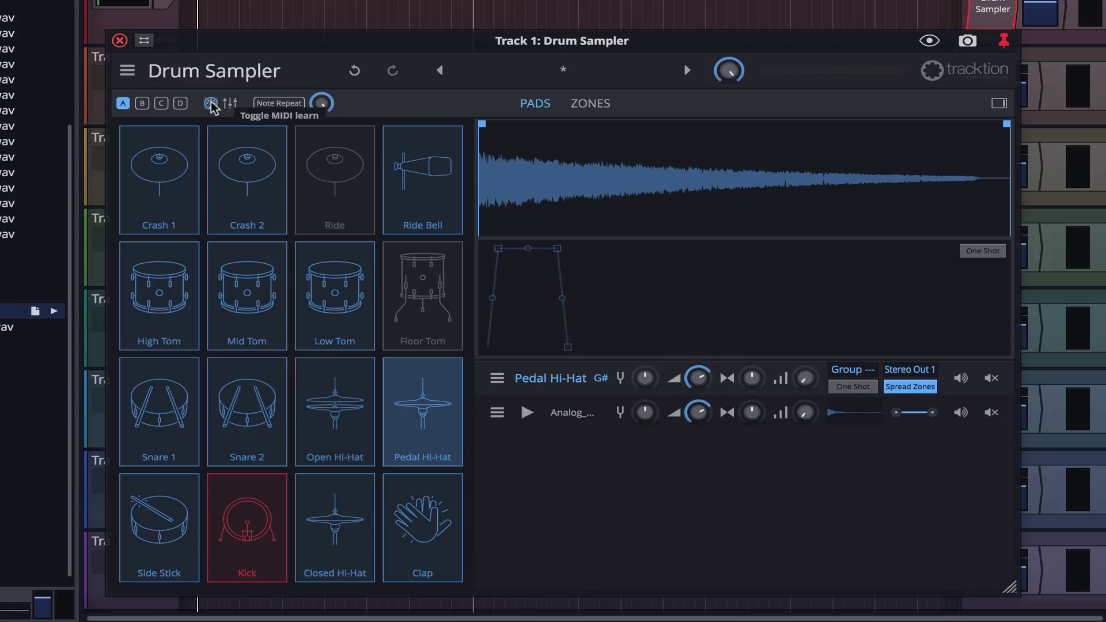
left_click(211, 104)
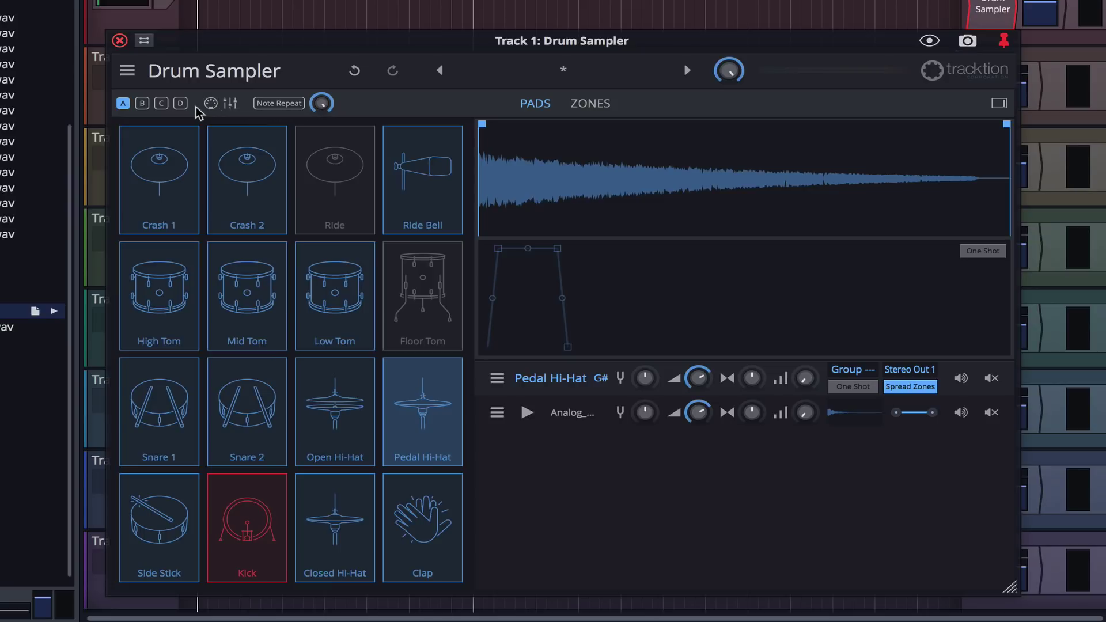
Step: Save the pad layout including names, icons and colours, naming it 'Maschine Layout'
left_click(231, 105)
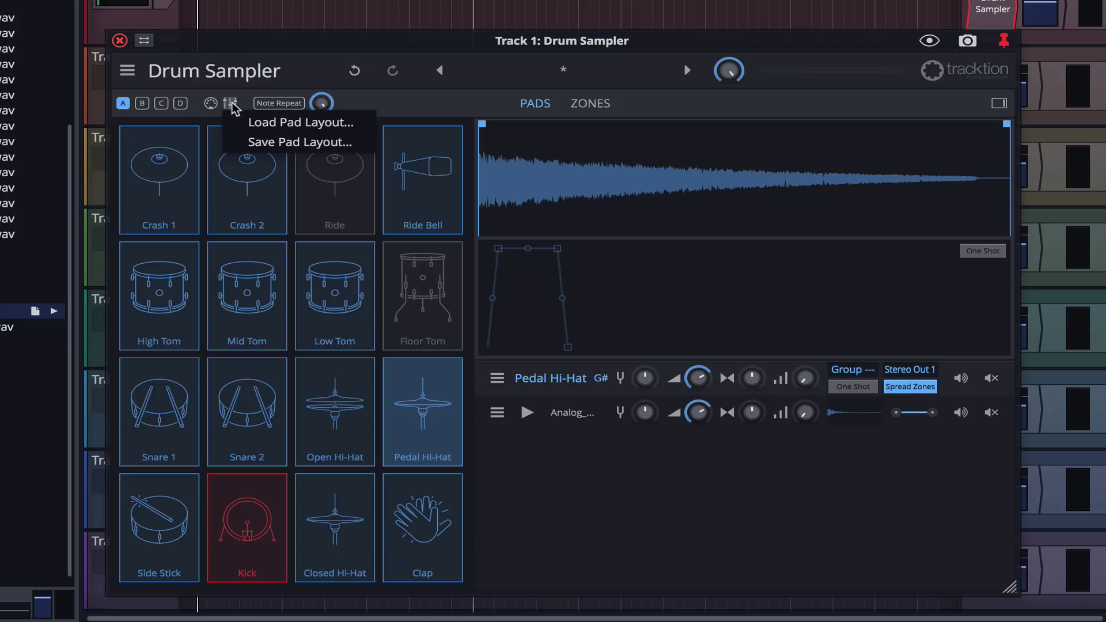
left_click(258, 142)
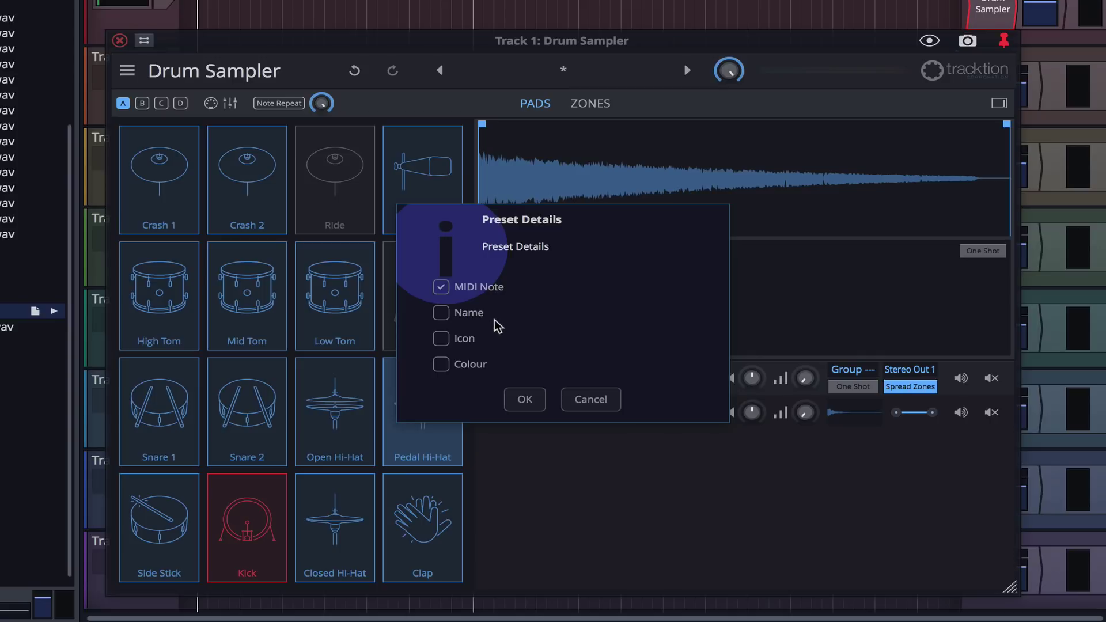
left_click(441, 313)
left_click(441, 339)
left_click(441, 365)
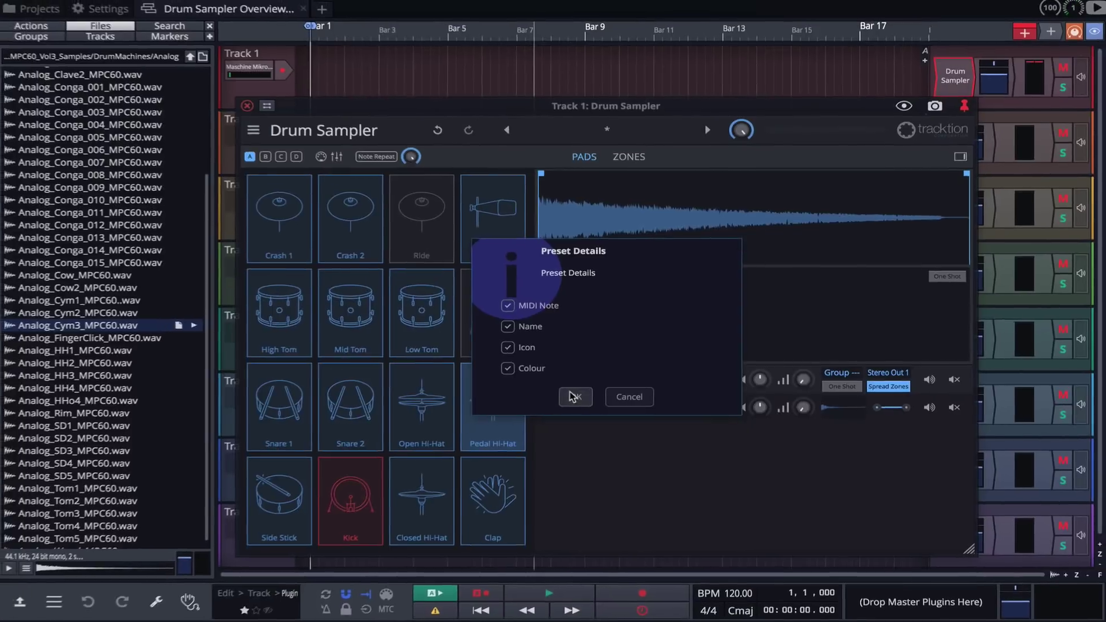
left_click(572, 396)
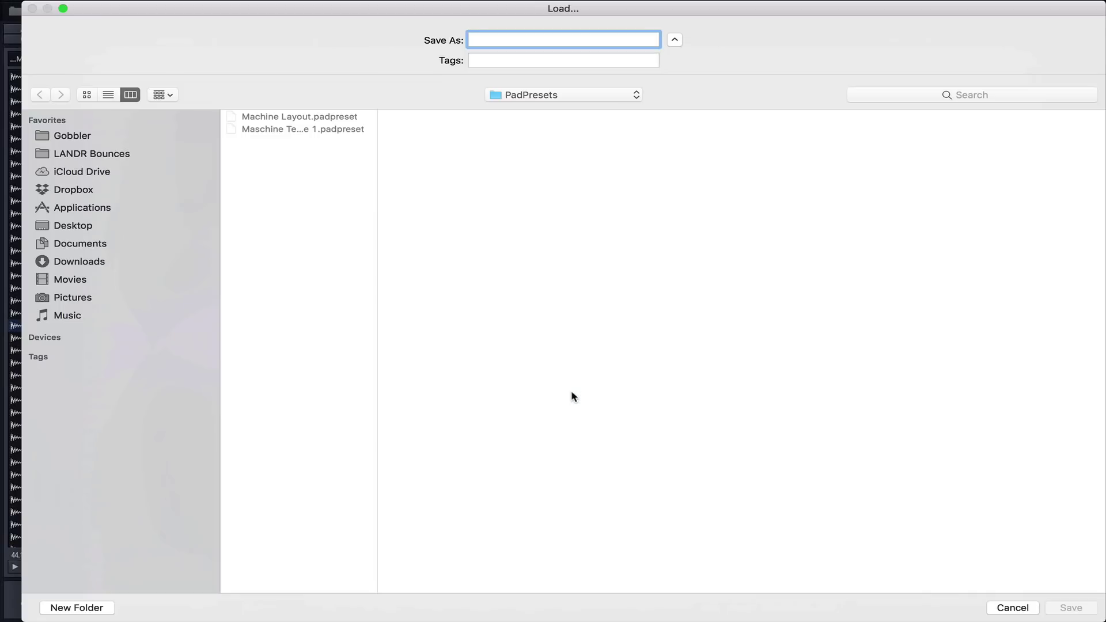
type("Maschine")
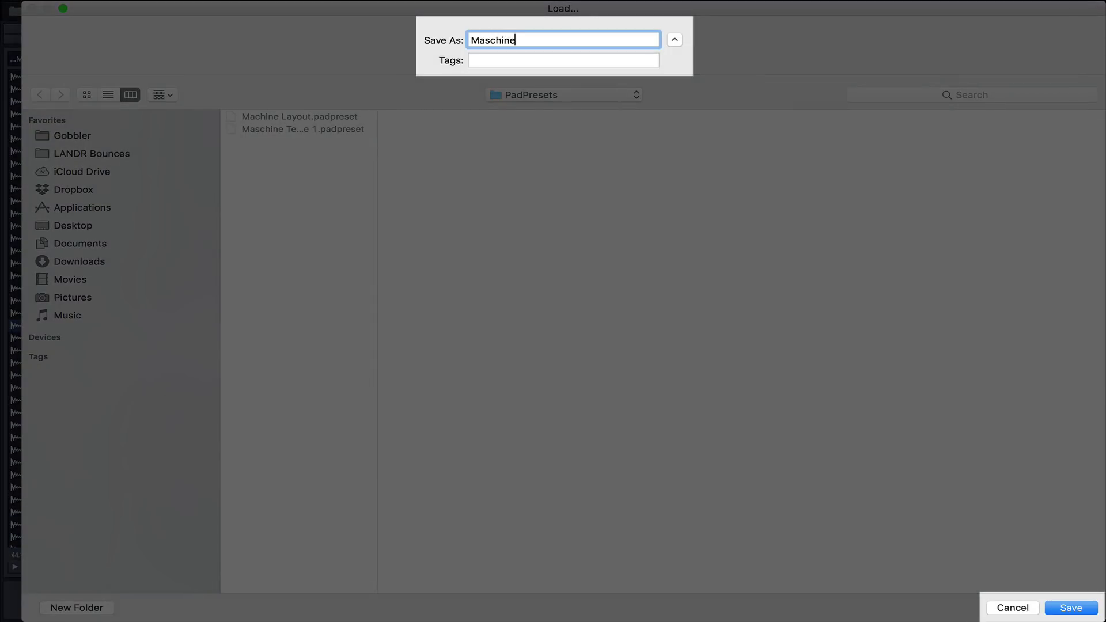
type(" Layout")
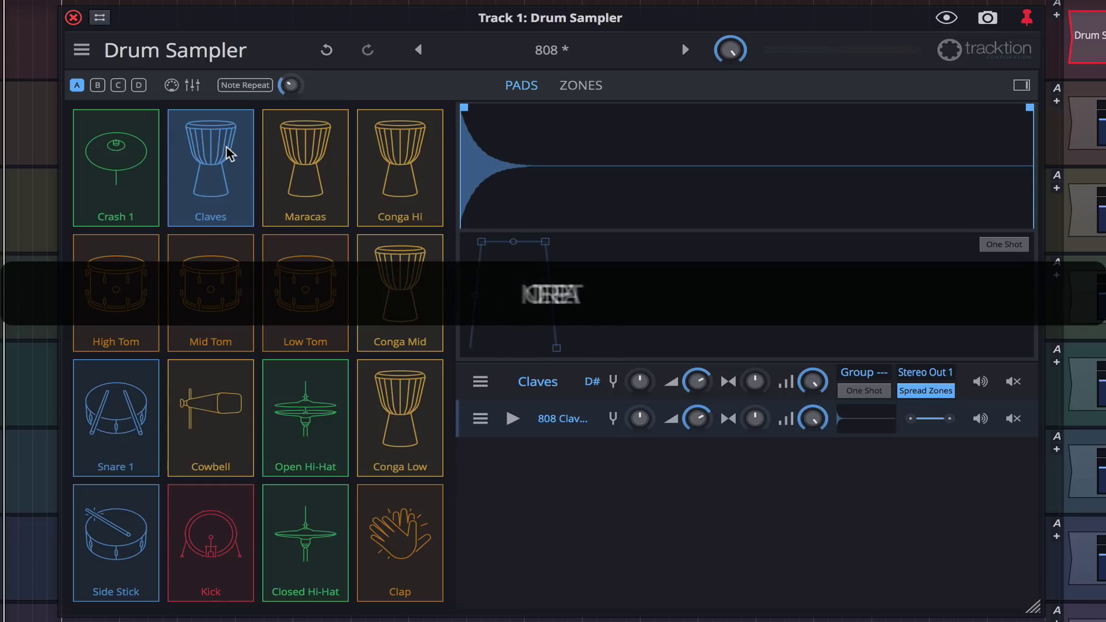
Step: Switch Note Repeat on, try rates 1/16t then 1/8, and switch it off
left_click(243, 86)
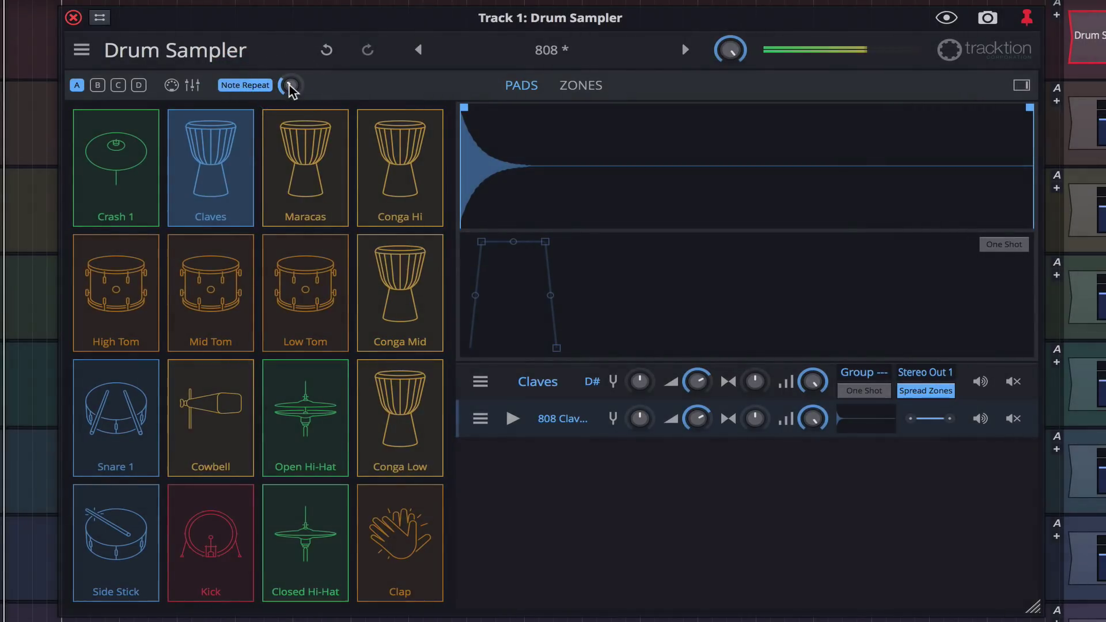
left_click_drag(291, 91, 343, 12)
left_click_drag(289, 85, 288, 196)
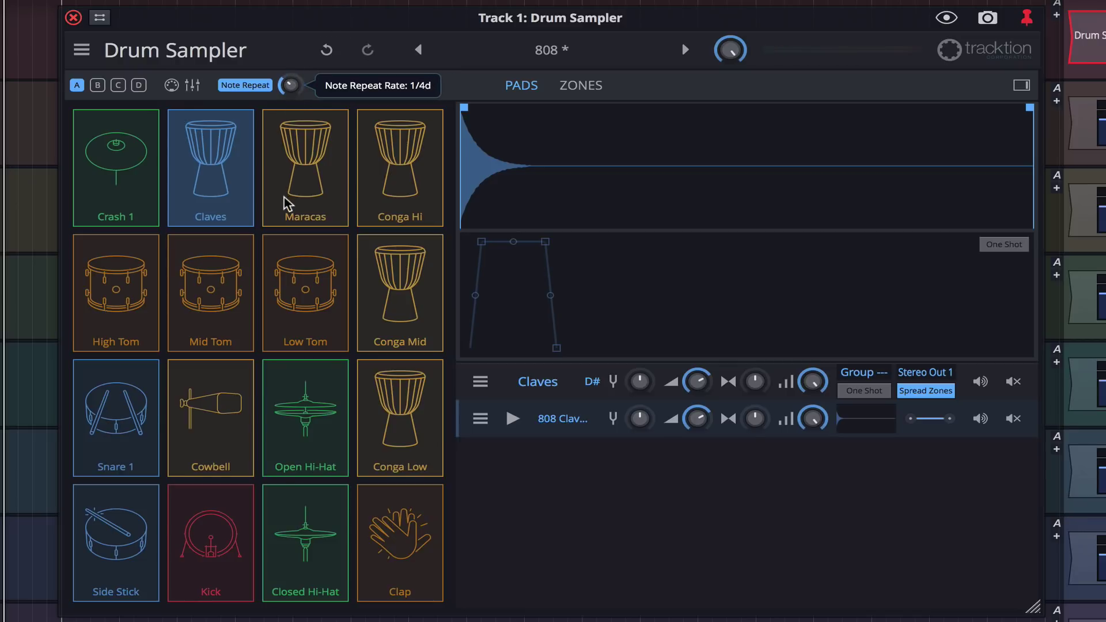
left_click(252, 86)
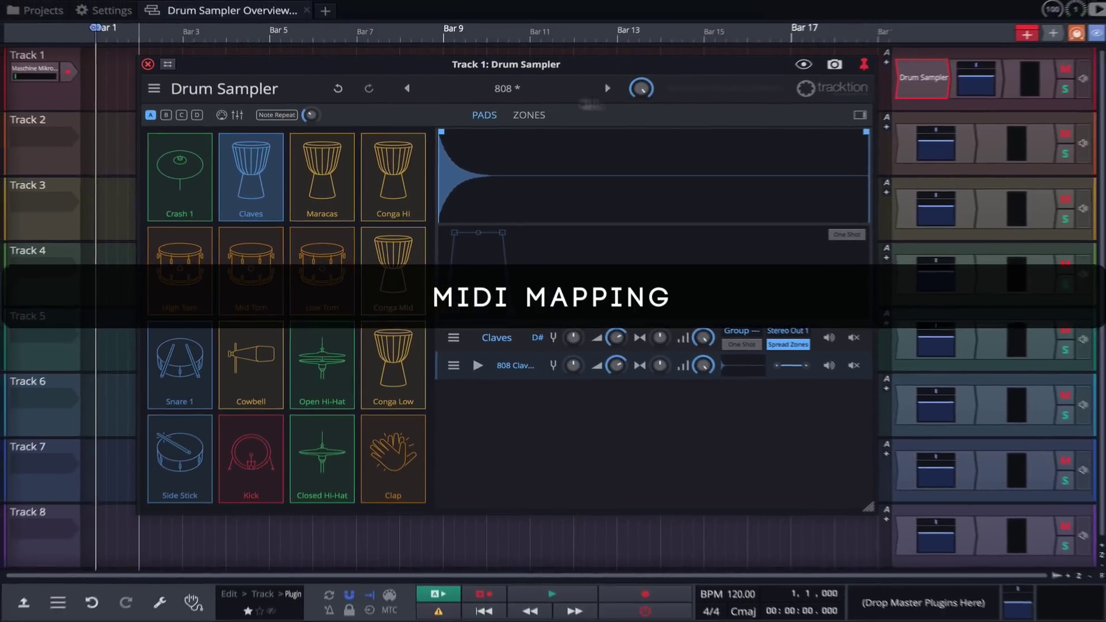
Step: Show the Drum Sampler's empty MIDI Controller Mappings page in the bottom properties panel
left_click(921, 81)
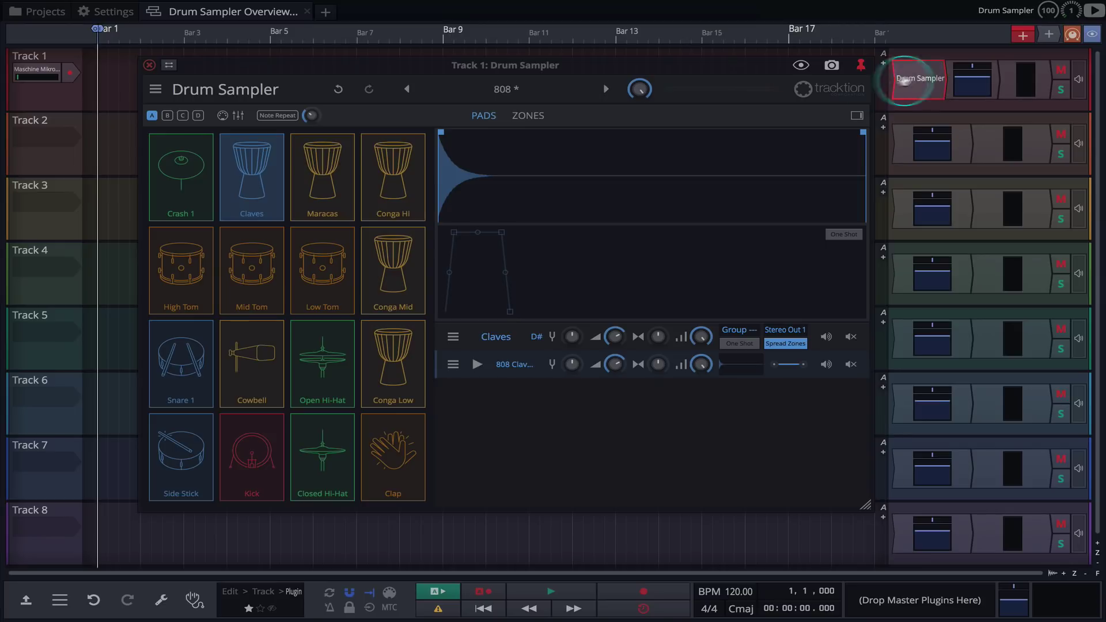
left_click(24, 600)
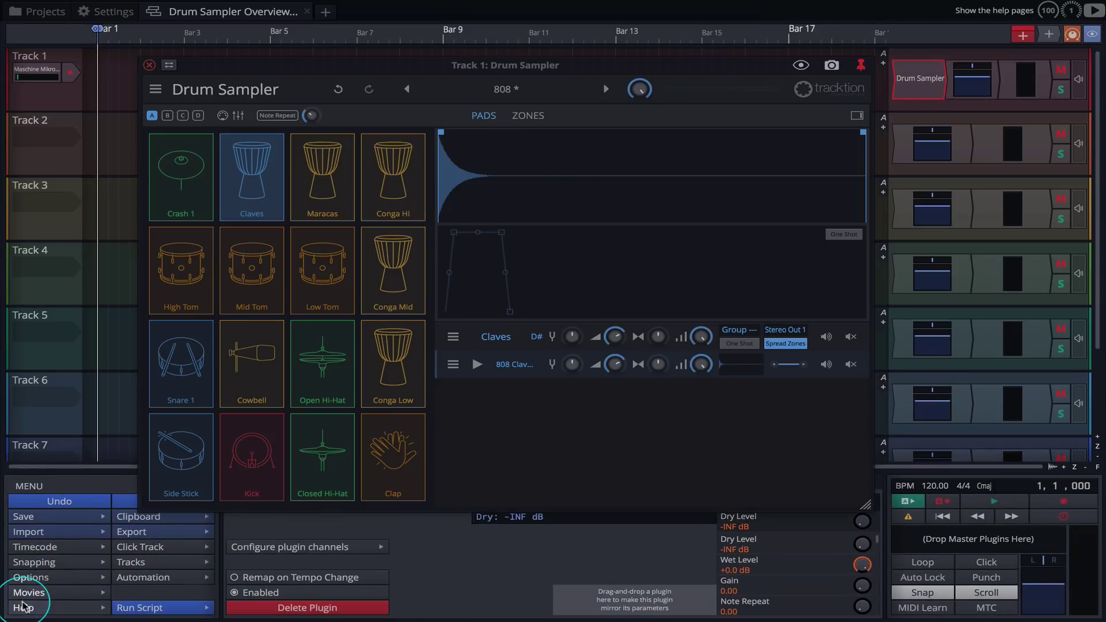
left_click(149, 65)
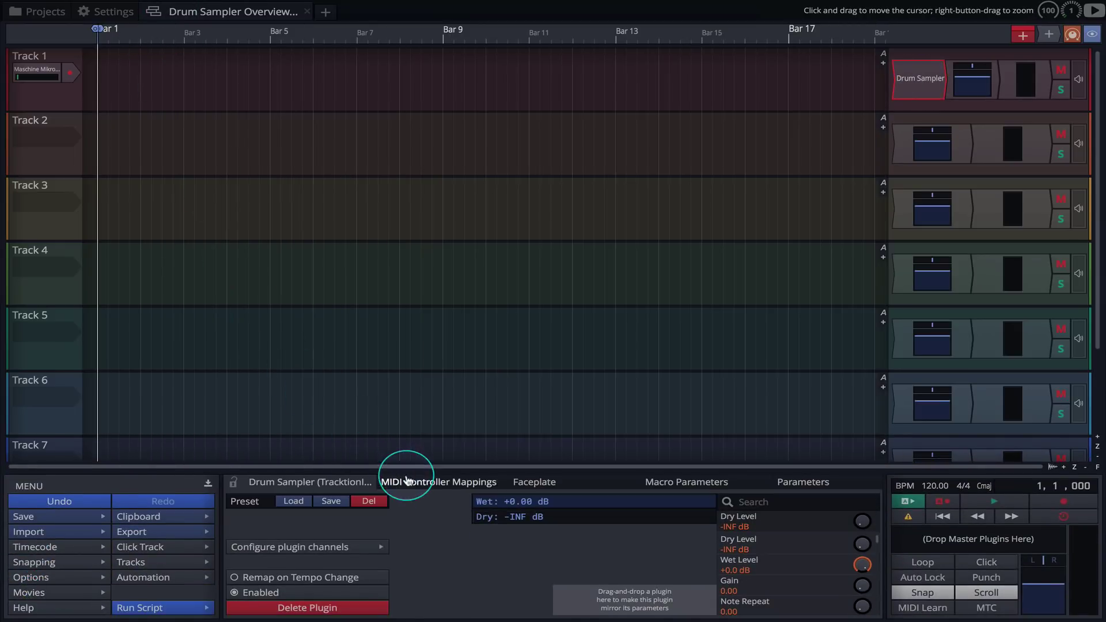
left_click(434, 482)
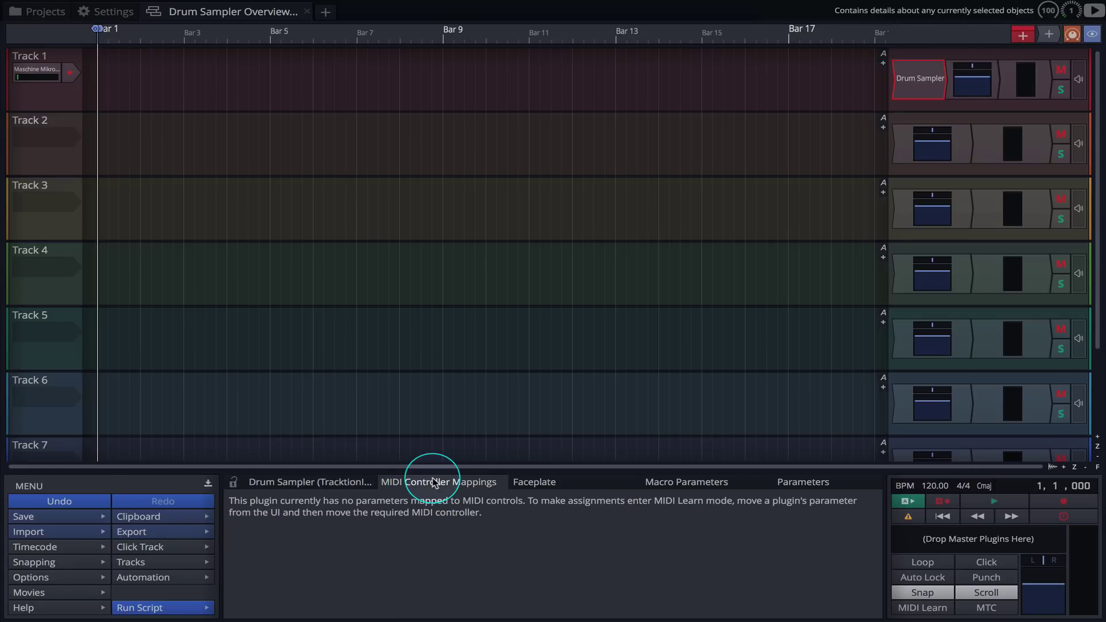
Step: Use MIDI Learn to assign Note Repeat and Note Repeat Rate to controllers, then stop learning
left_click(913, 609)
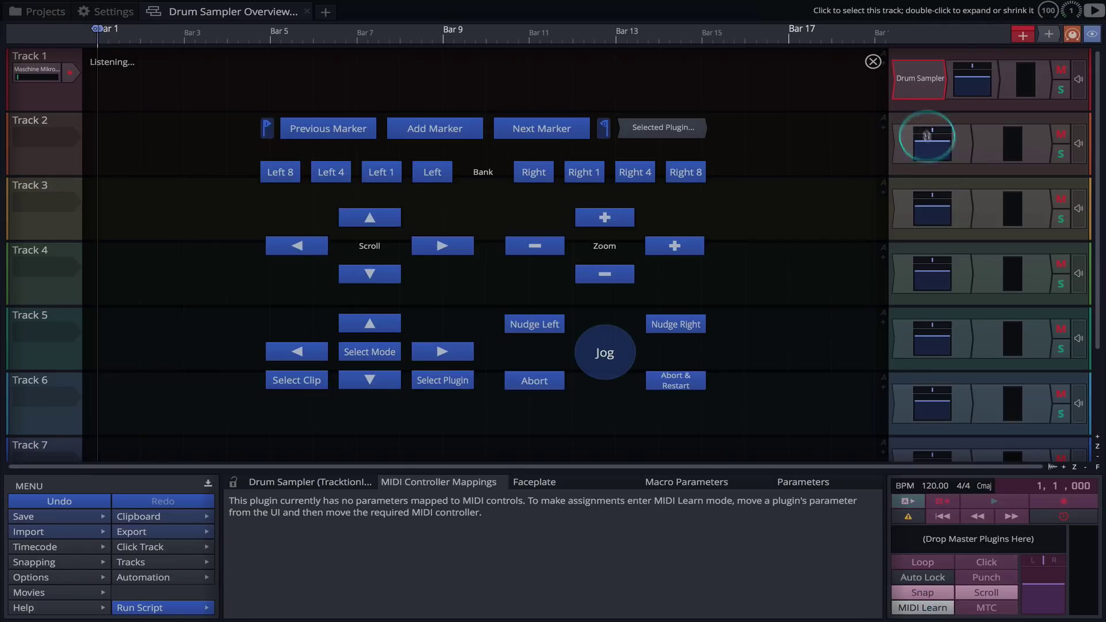
left_click(917, 79)
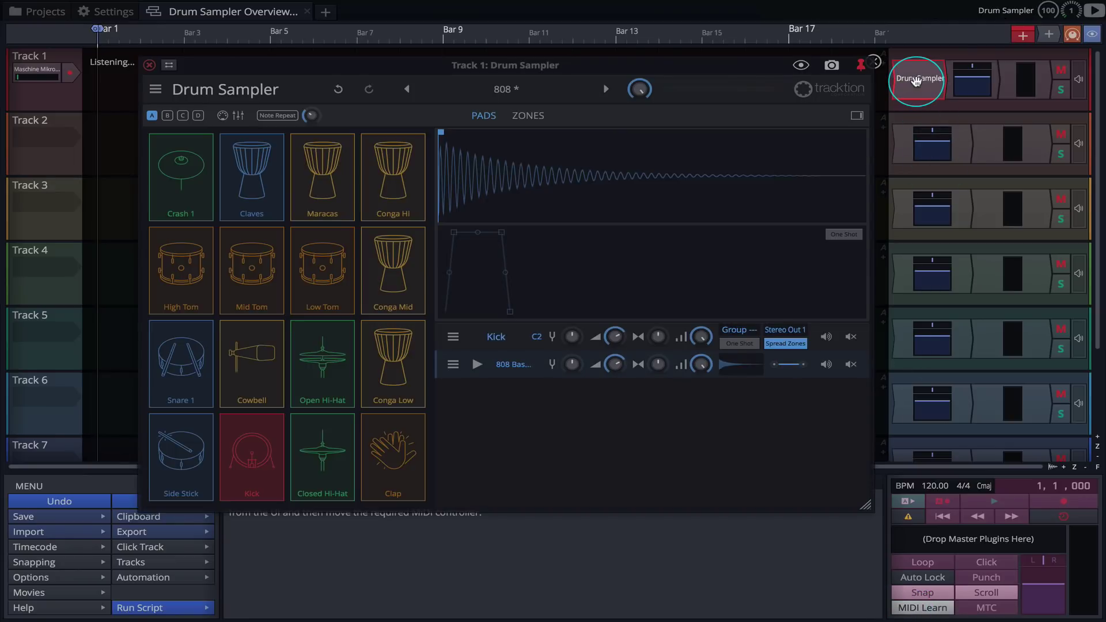
left_click(281, 117)
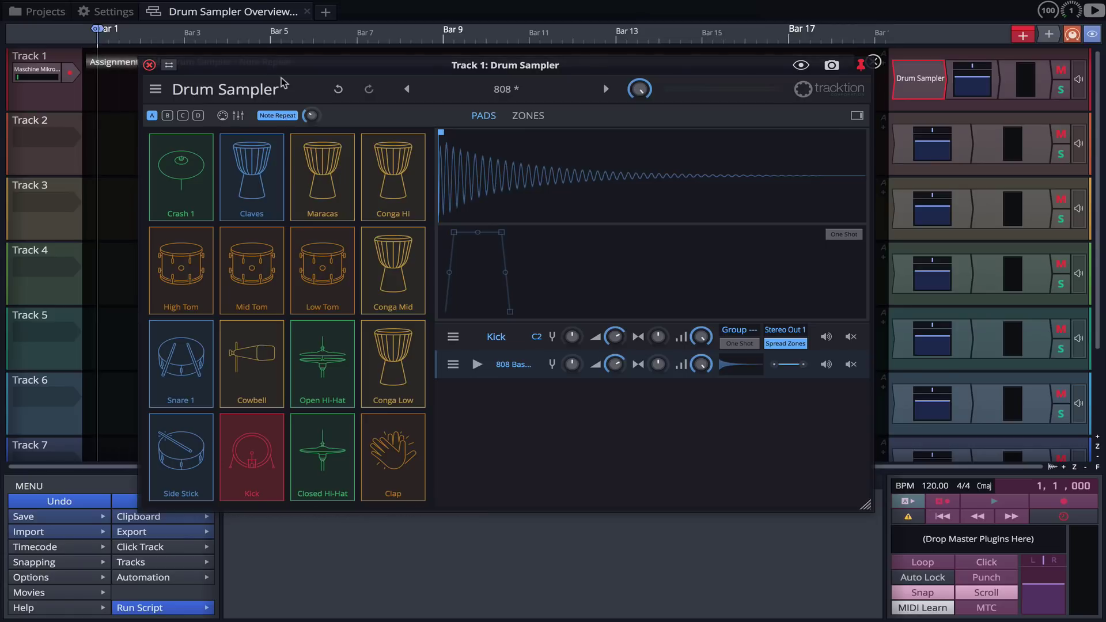
left_click_drag(284, 62, 287, 30)
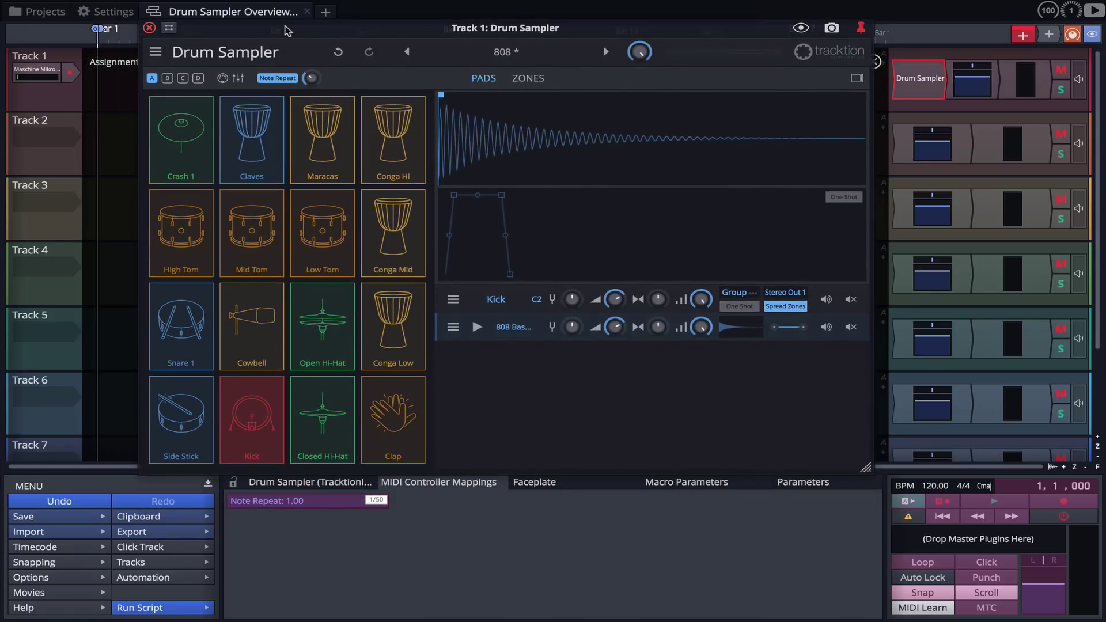
left_click(313, 79)
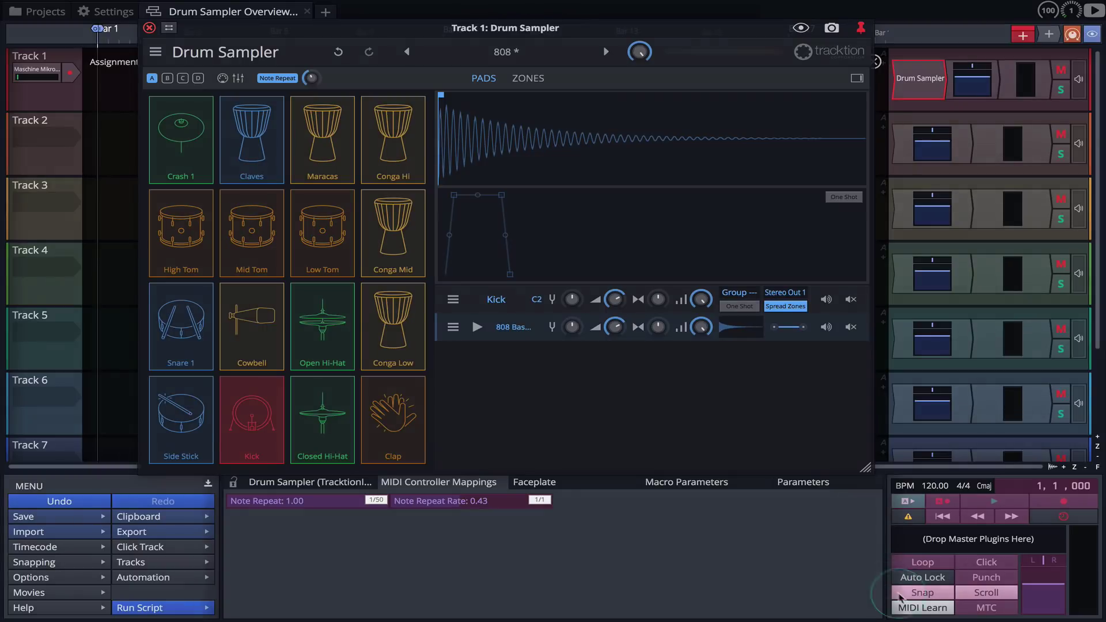
left_click(913, 609)
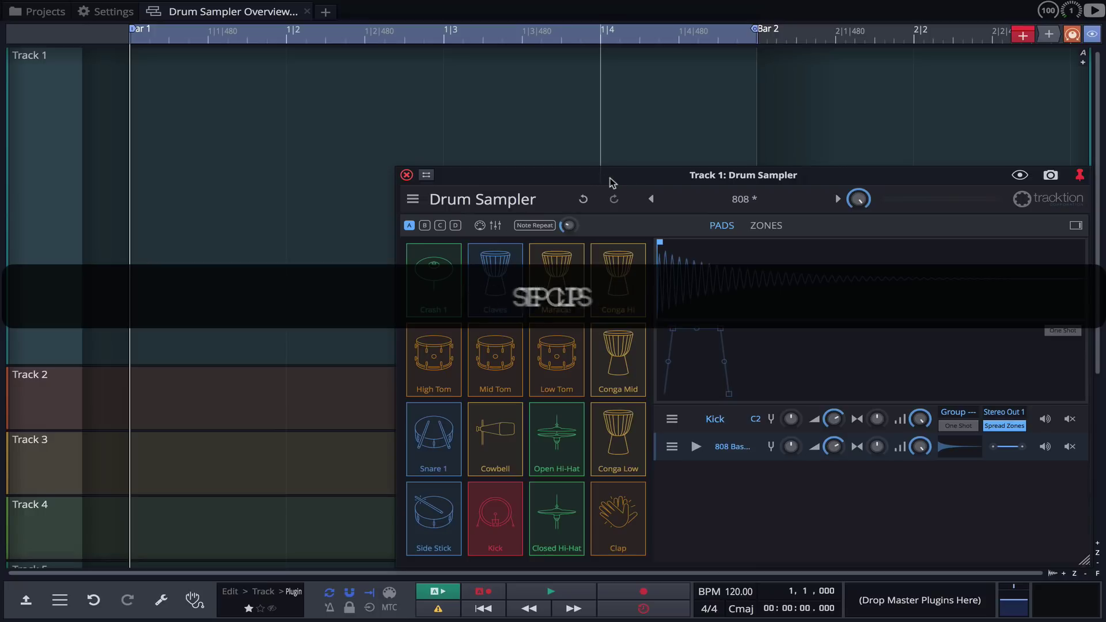
Step: Insert a new step clip on Track 1 and fill all sixteen Closed Hi-Hat steps
left_click_drag(1023, 35, 136, 140)
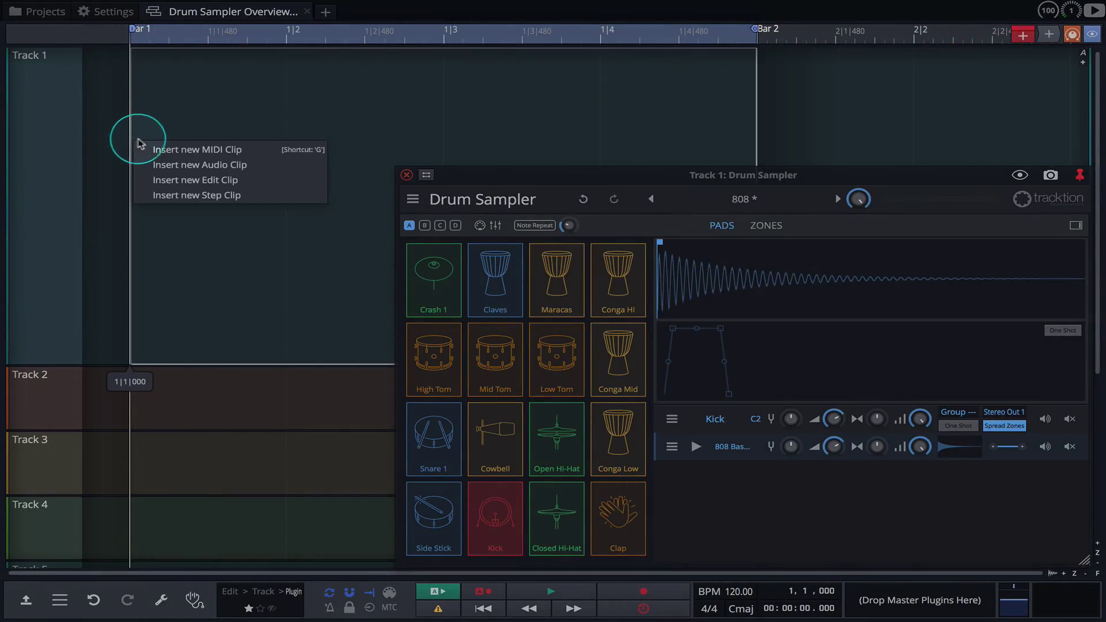
left_click(186, 195)
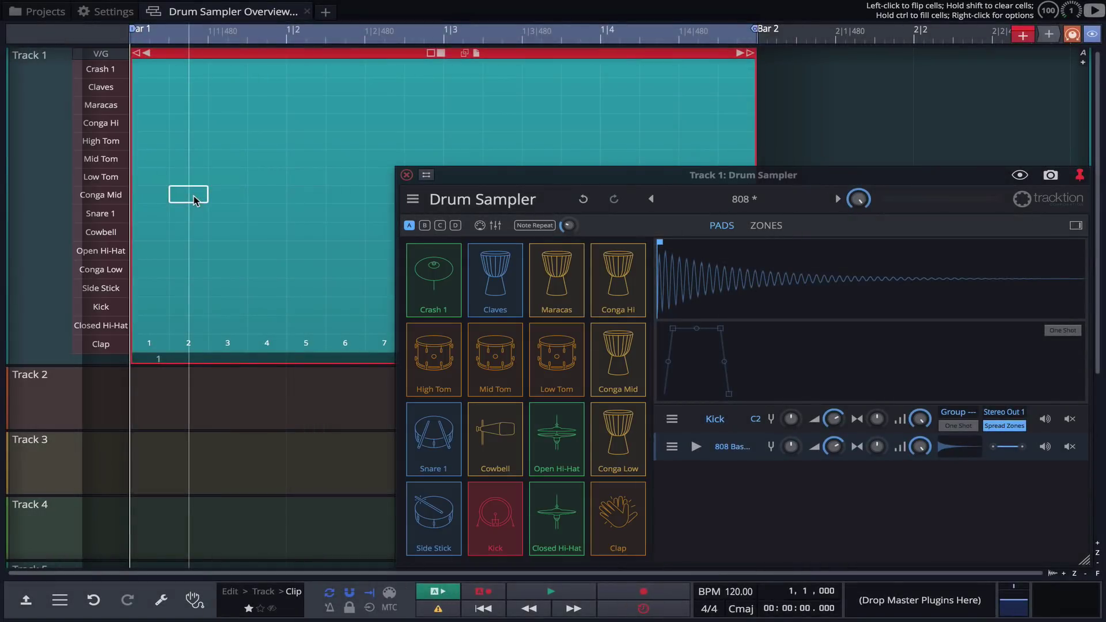
left_click(407, 174)
left_click_drag(149, 325, 728, 321)
Step: While playing, add kicks on steps 1, 5, 9, 13, claps on 5, 13, Snare 1 on 3, 7, 8
key("space")
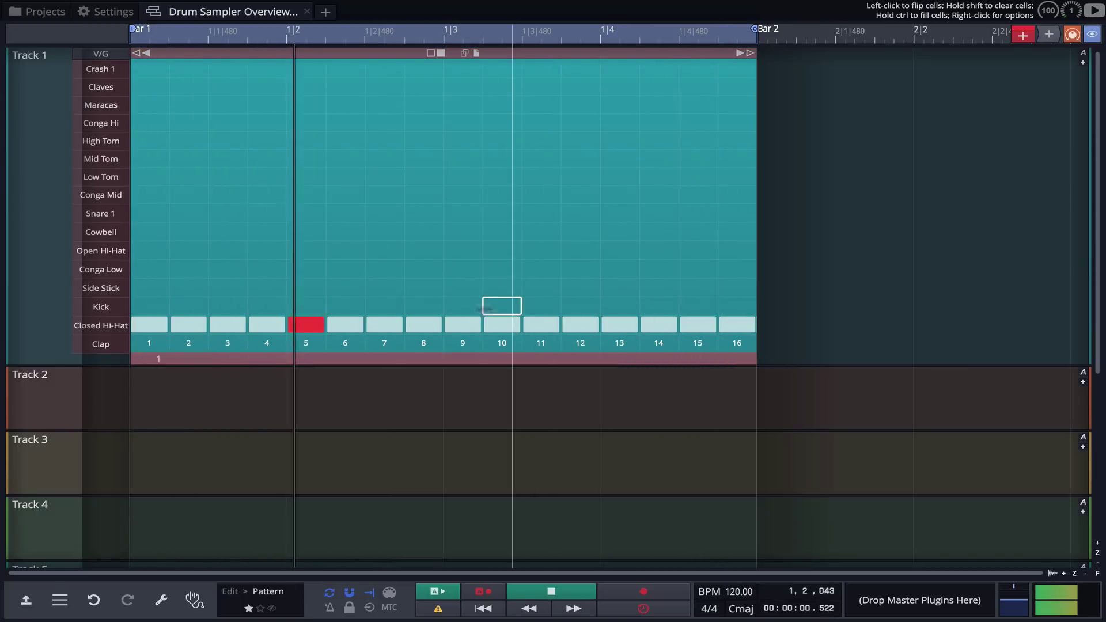
left_click(150, 305)
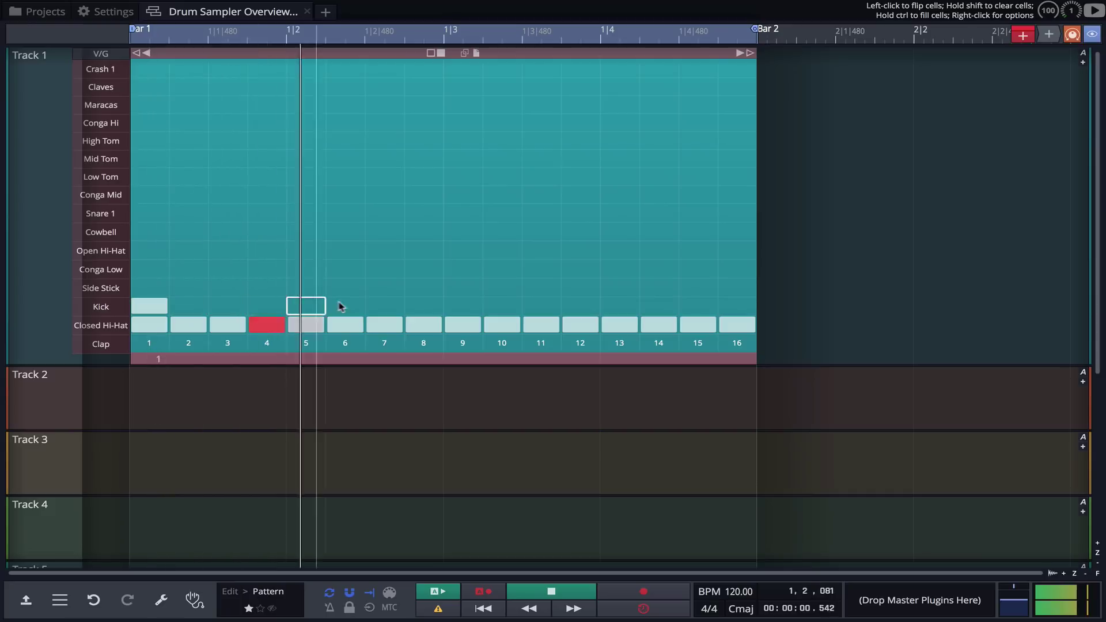
left_click(306, 306)
left_click(462, 306)
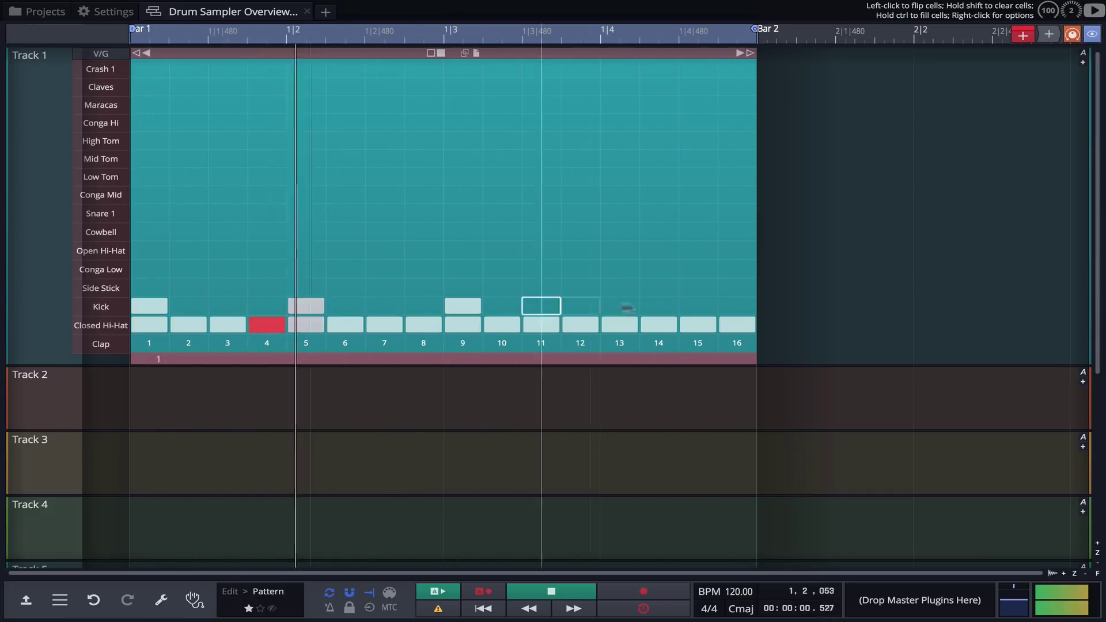
left_click(609, 308)
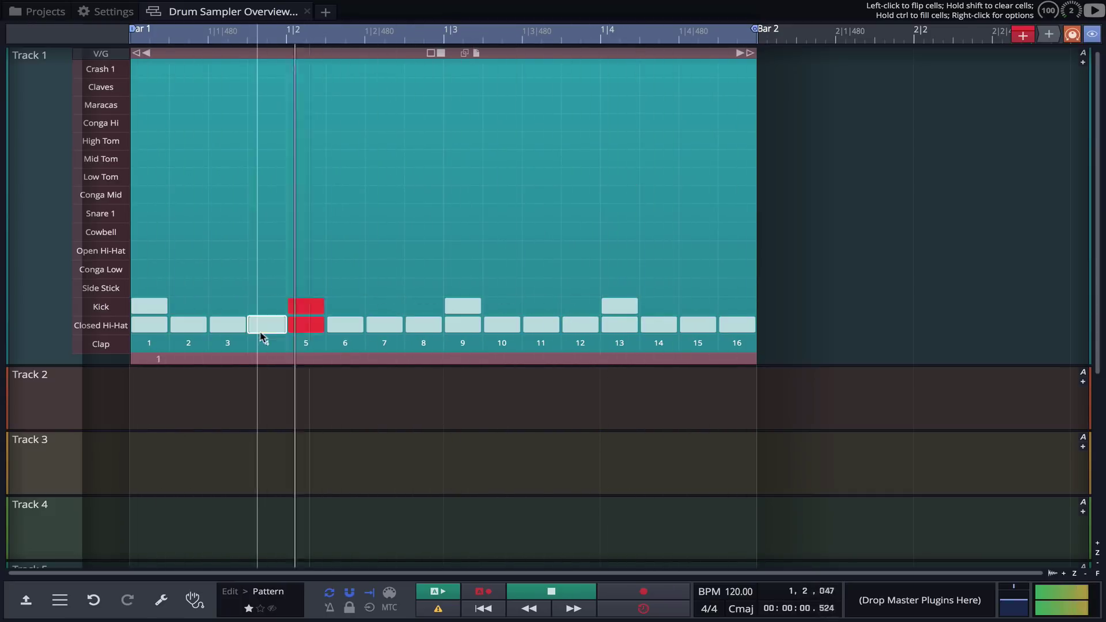
left_click(306, 344)
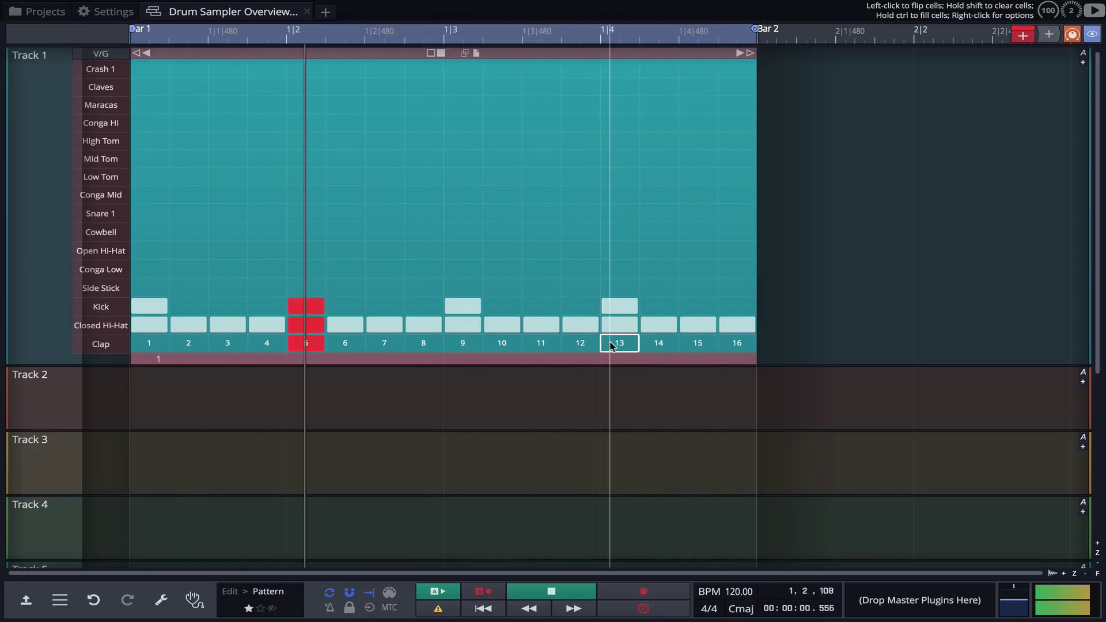
left_click(615, 345)
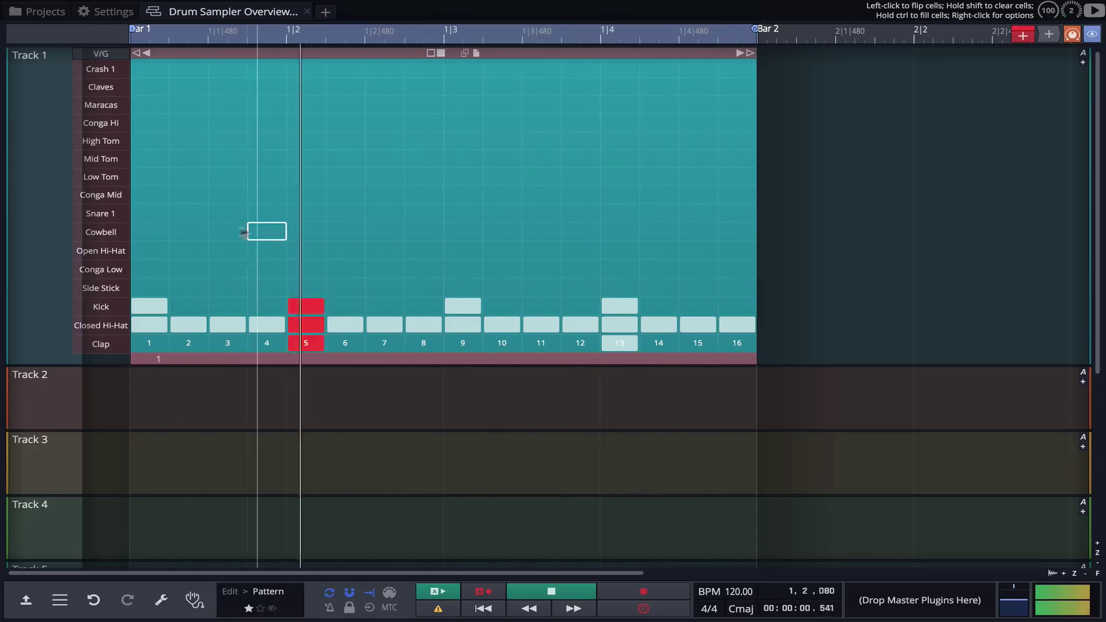
left_click(229, 213)
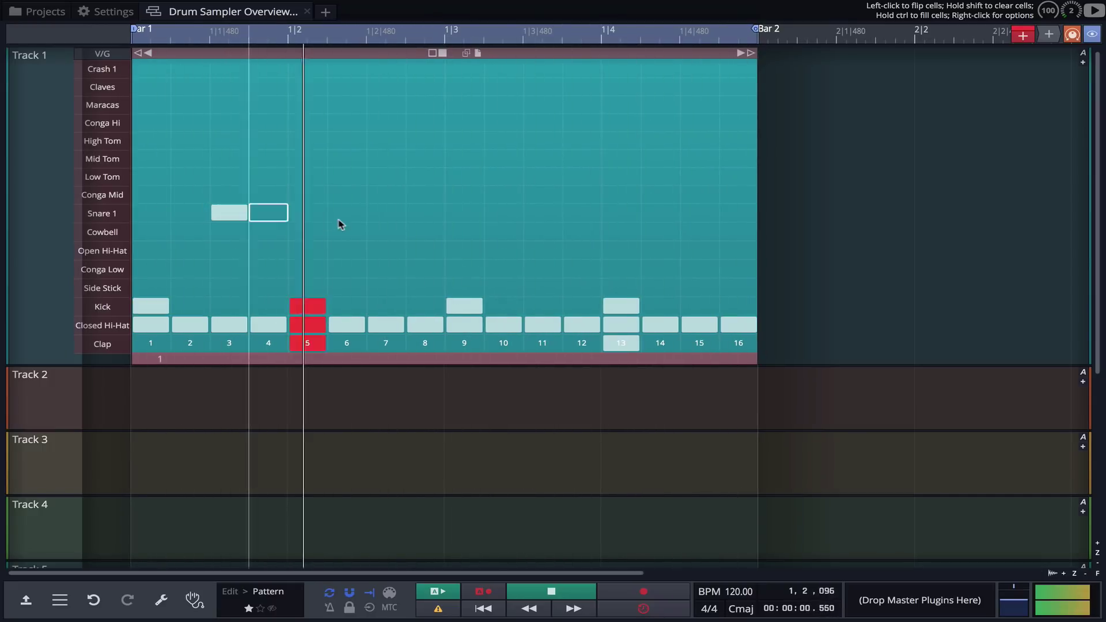
left_click(394, 214)
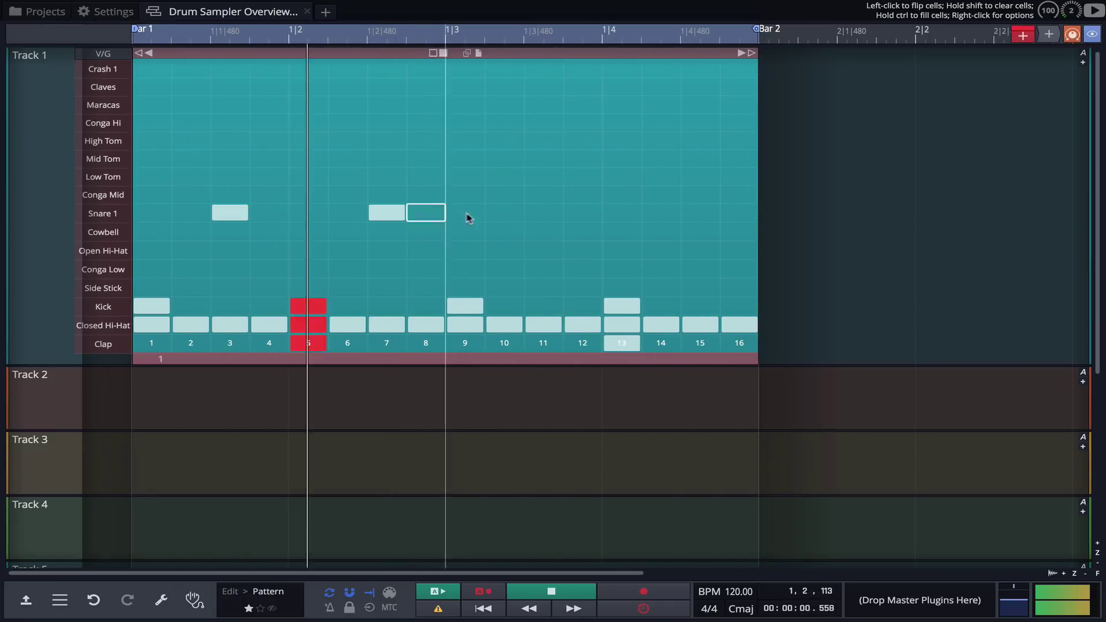
left_click(435, 216)
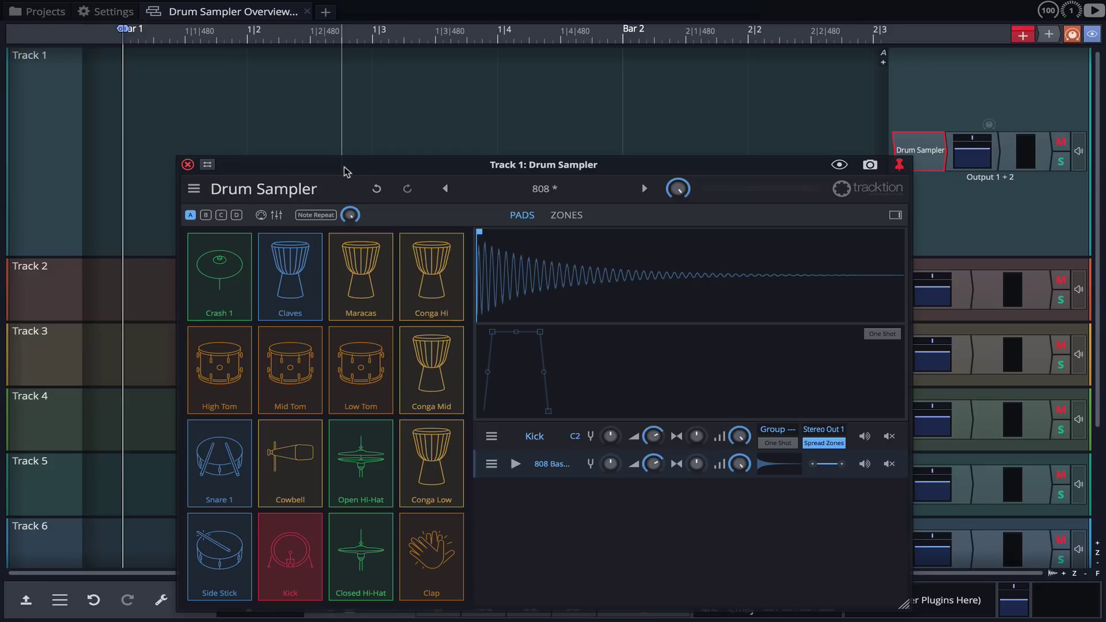
Step: Convert Track 1's Drum Sampler to a Multi Sampler and open it to show the 808 kit samples
left_click(924, 140)
left_click(919, 143)
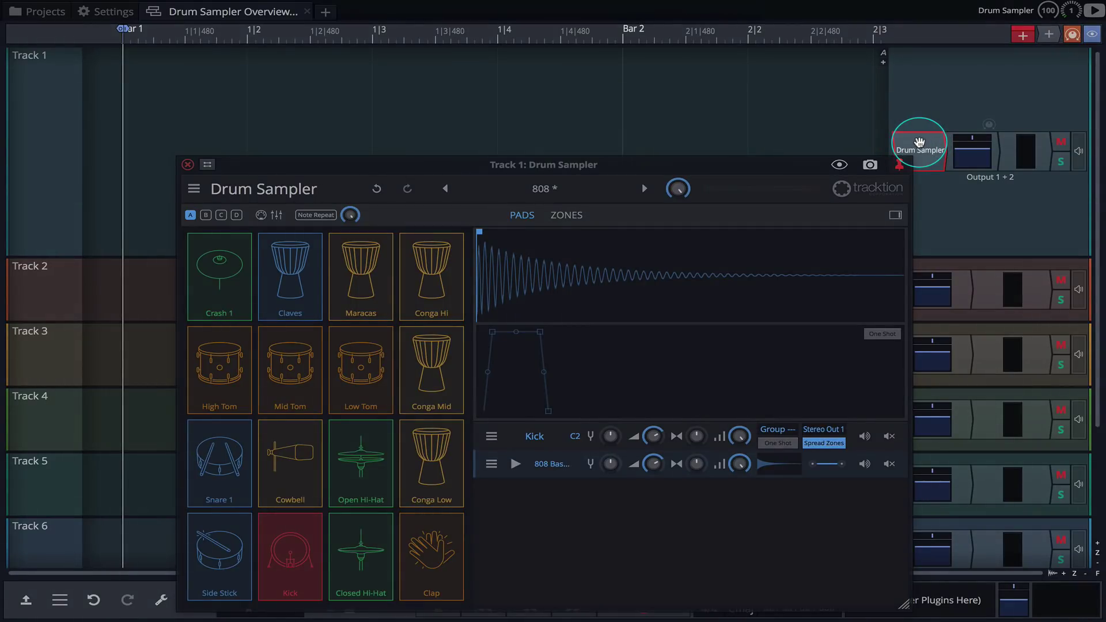
left_click(28, 32)
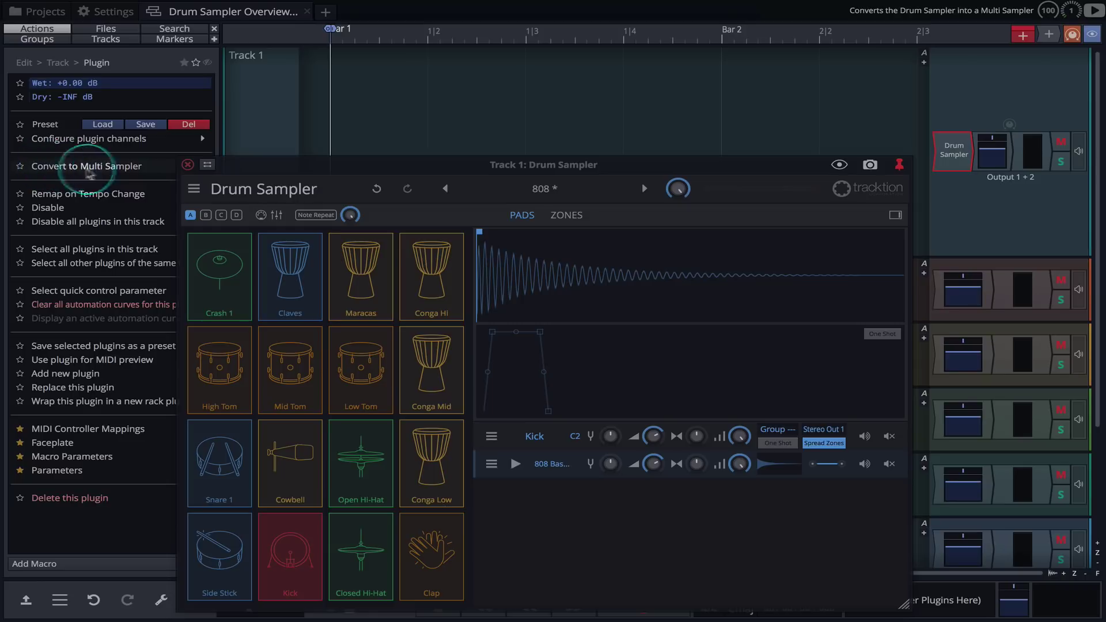
left_click(68, 167)
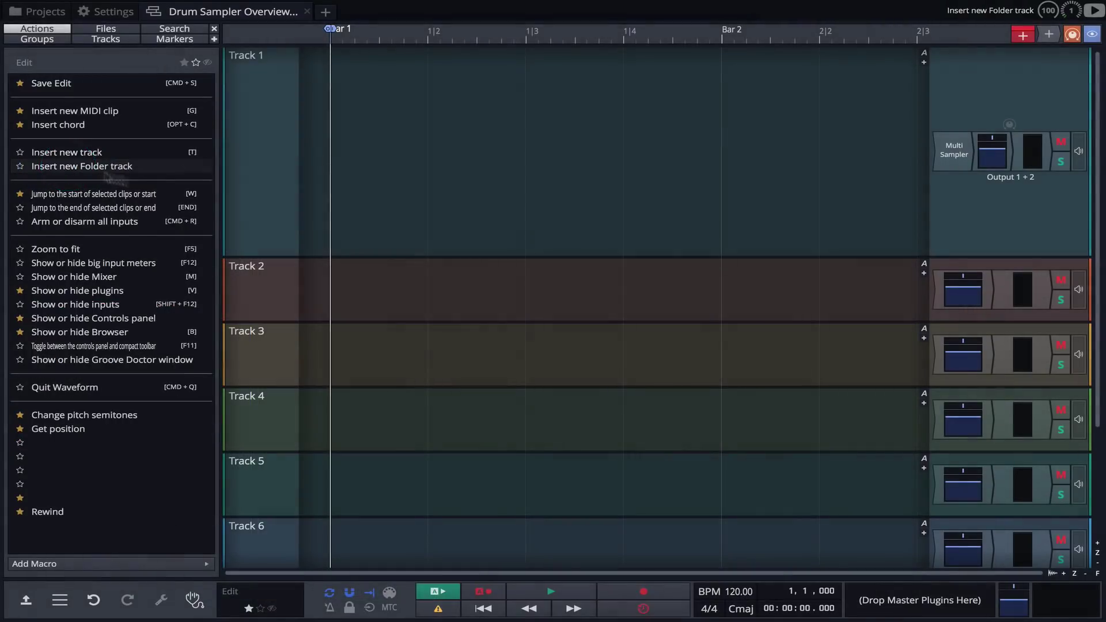
double_click(946, 149)
key("b")
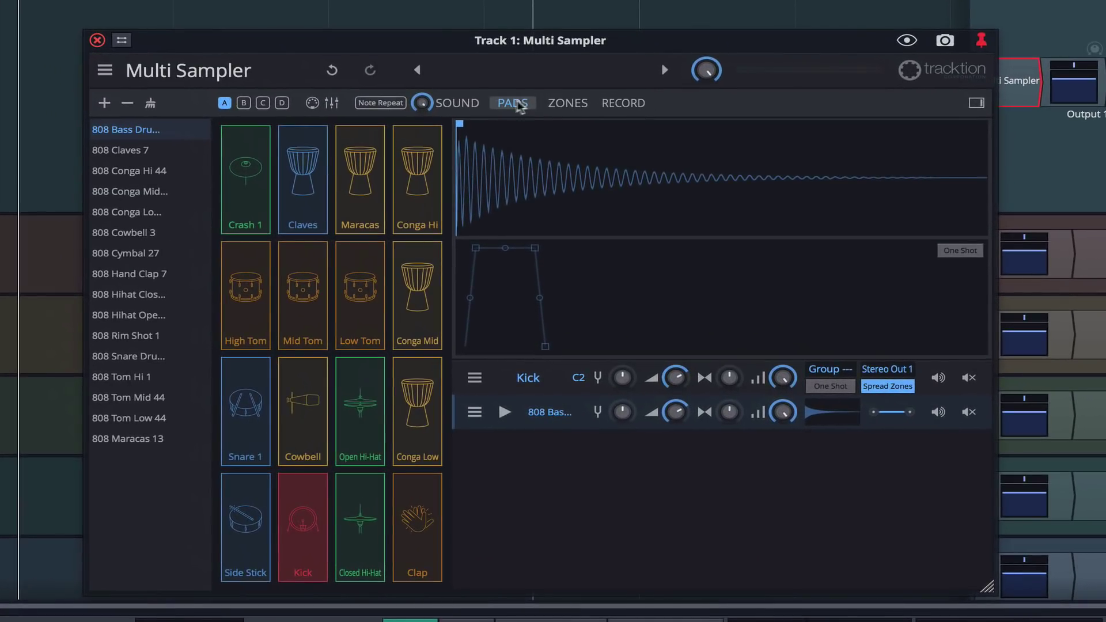
left_click(466, 108)
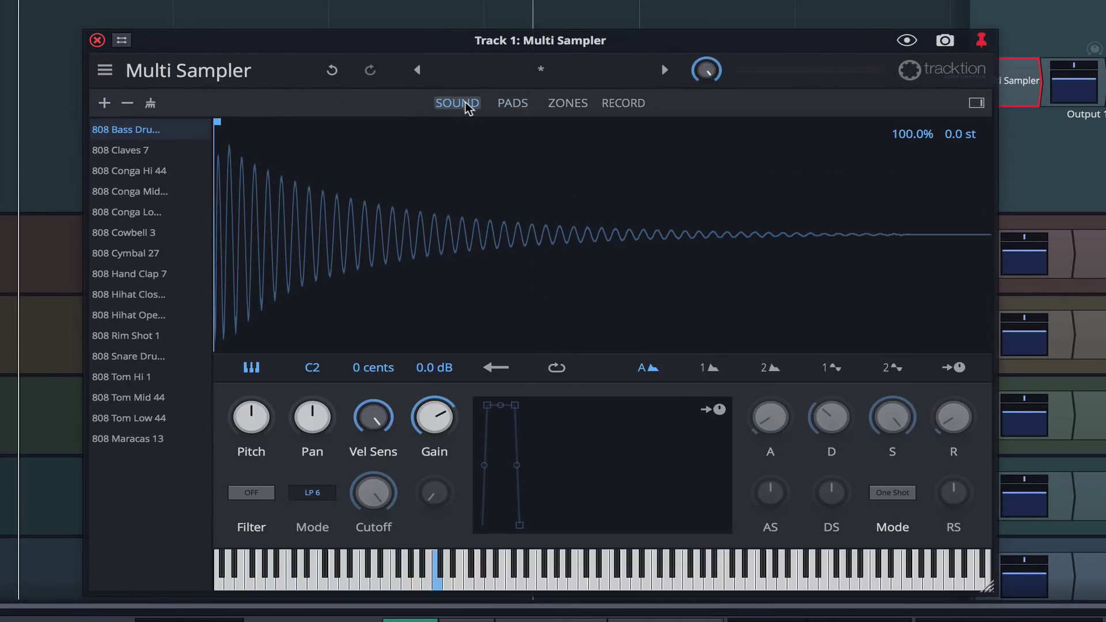
left_click(615, 107)
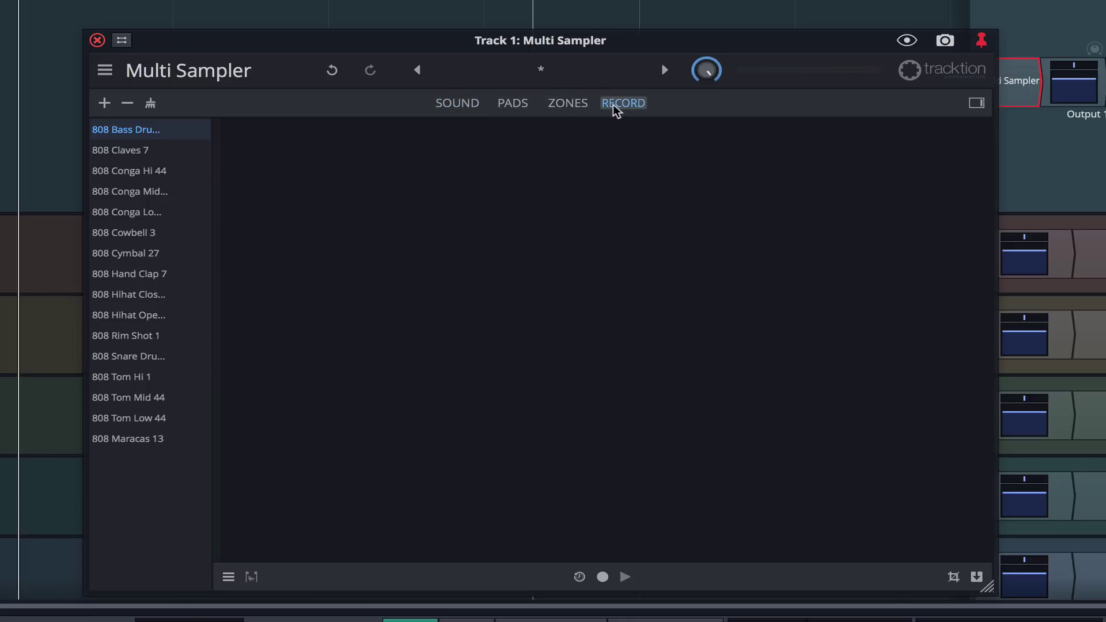
left_click(517, 106)
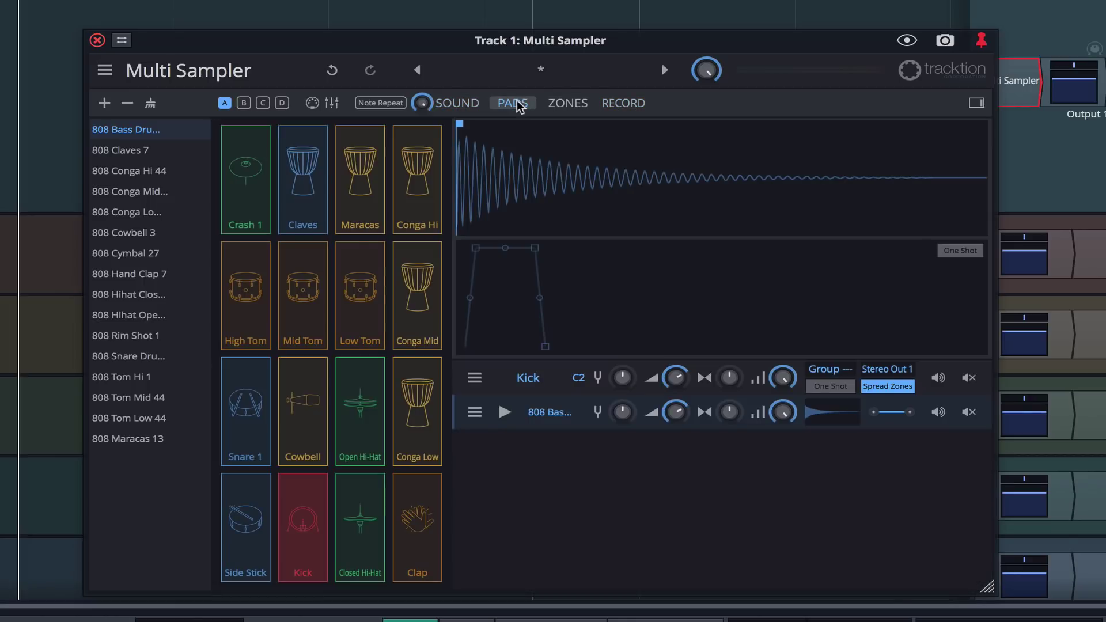